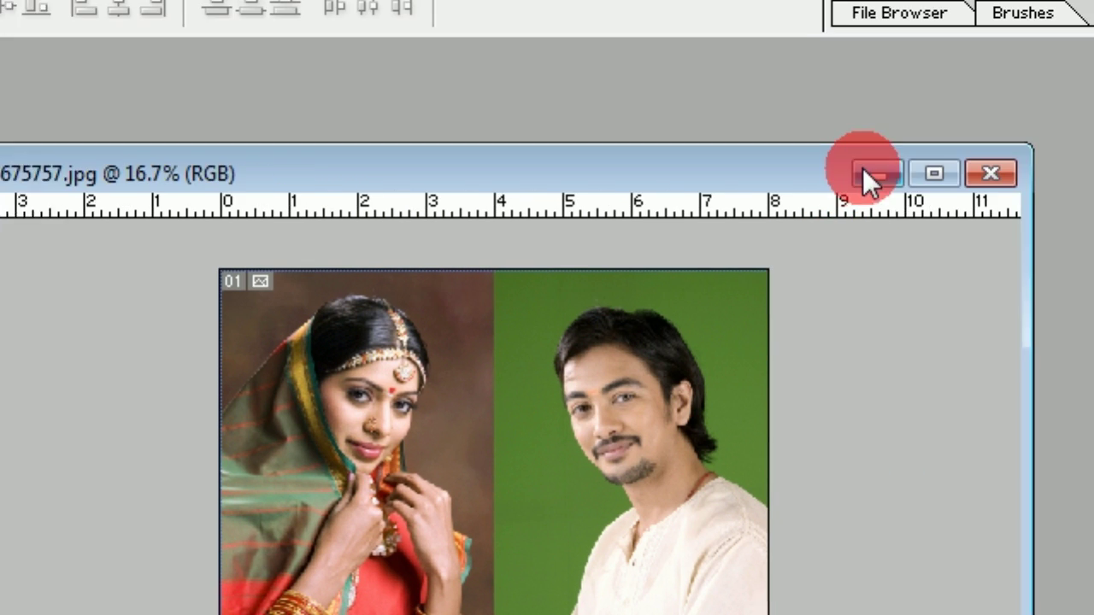
Close the finished 65675757.jpg two-portrait sample image, leaving an empty workspace.
{"action": "left_click", "coordinate": [863, 171]}
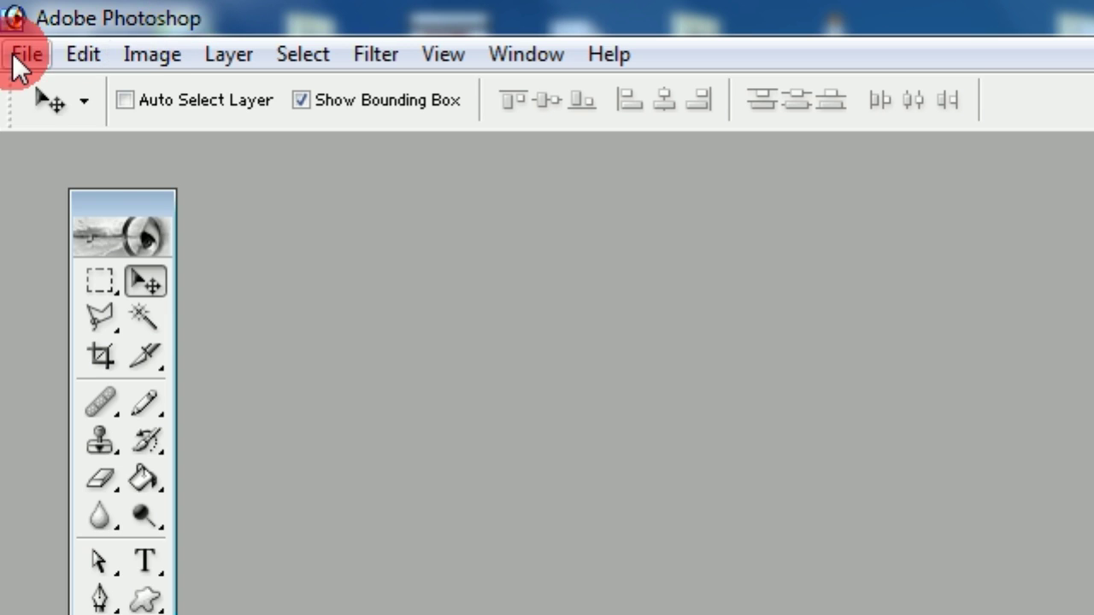
Create a new Custom 4 × 2 inch document at 300 pixels/inch in RGB Color.
{"action": "left_click", "coordinate": [24, 55]}
{"action": "left_click", "coordinate": [86, 95]}
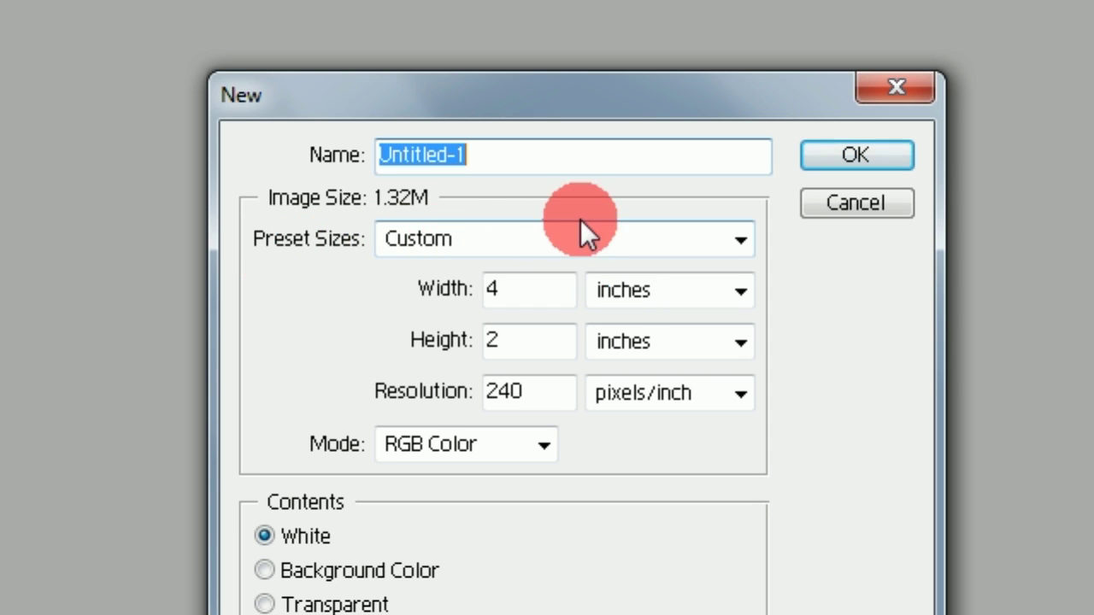
{"action": "left_click", "coordinate": [440, 239]}
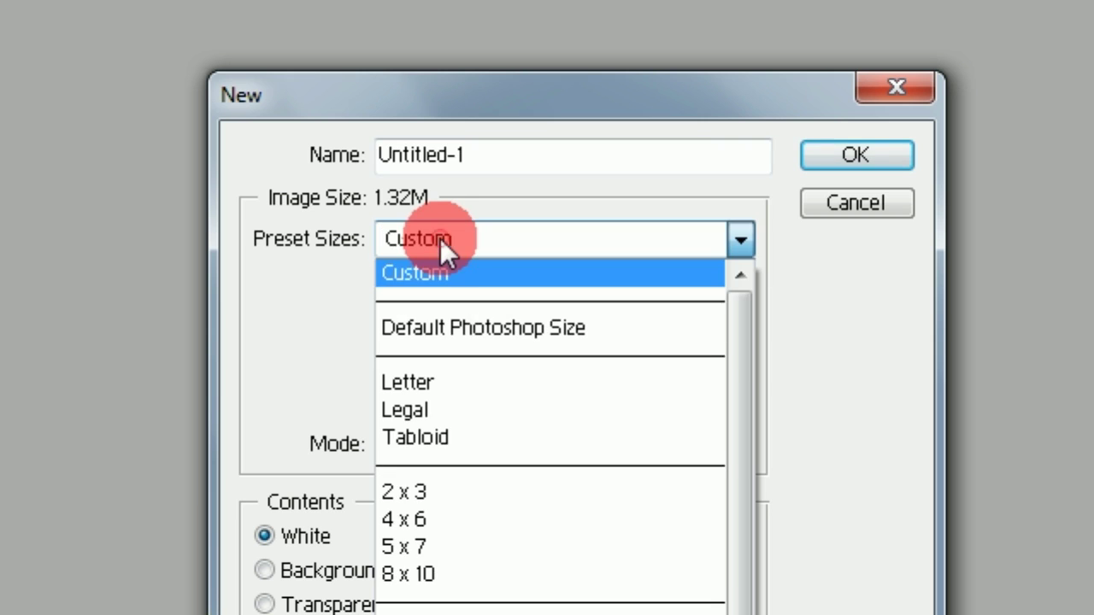
{"action": "left_click", "coordinate": [432, 272]}
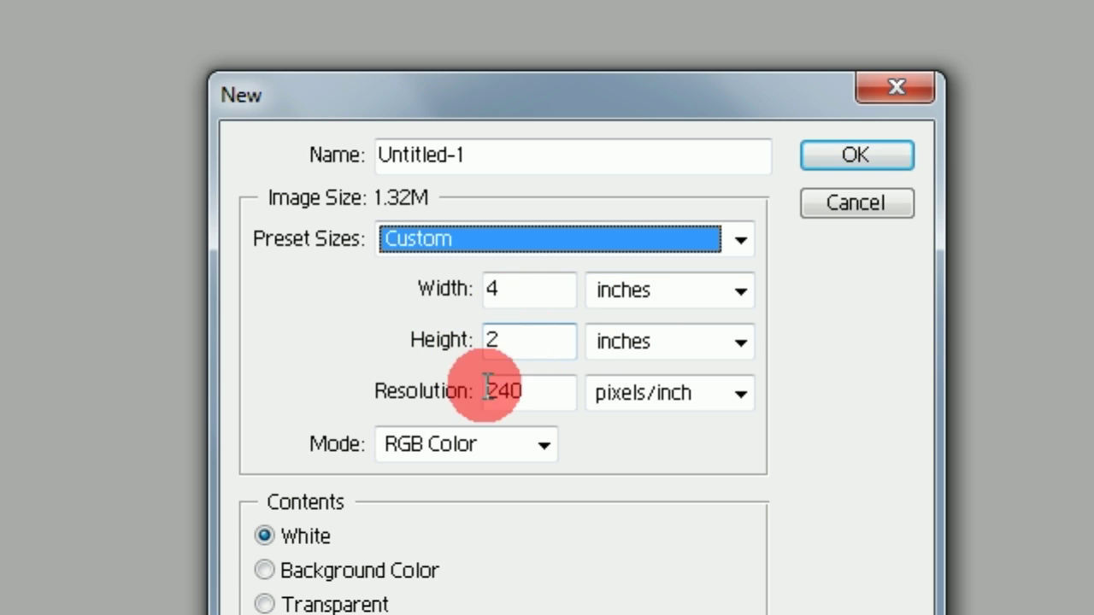
{"action": "left_click_drag", "start_coordinate": [534, 392], "coordinate": [466, 392]}
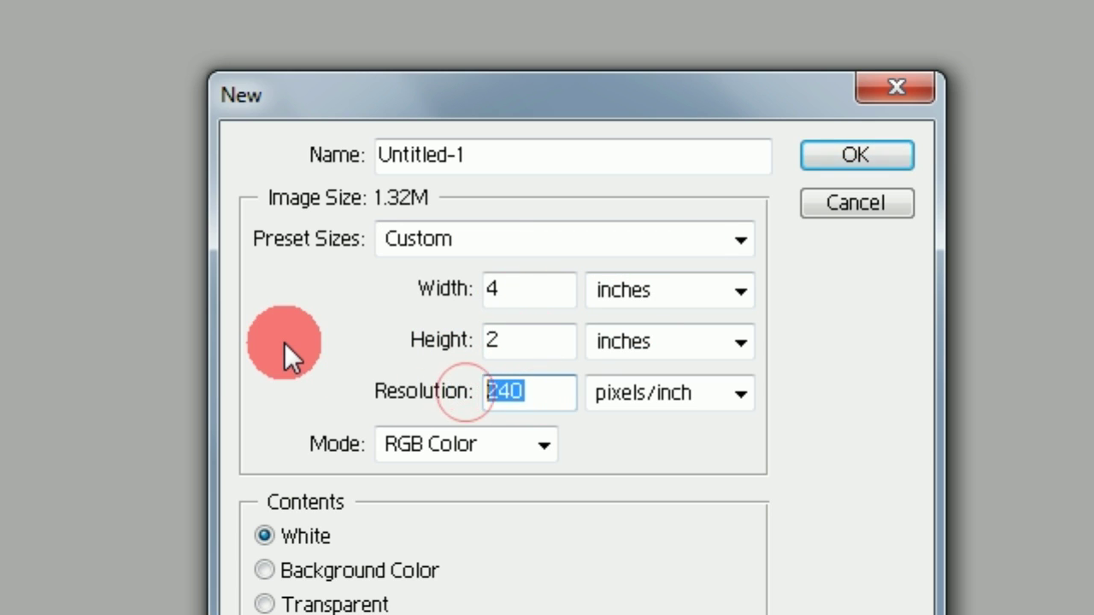
{"action": "type", "text": "300"}
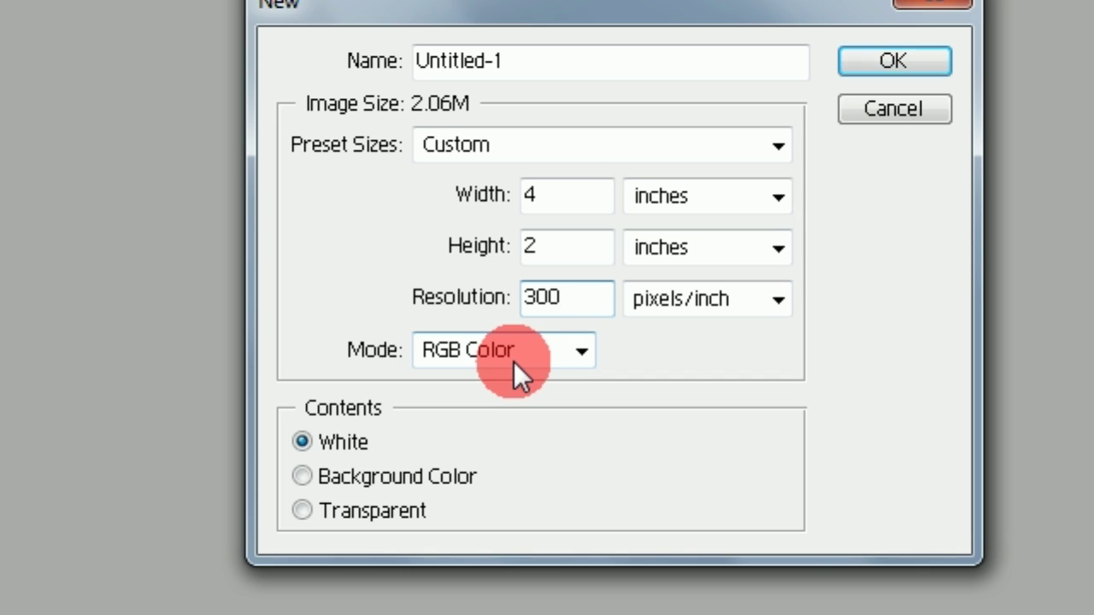
{"action": "left_click", "coordinate": [523, 350]}
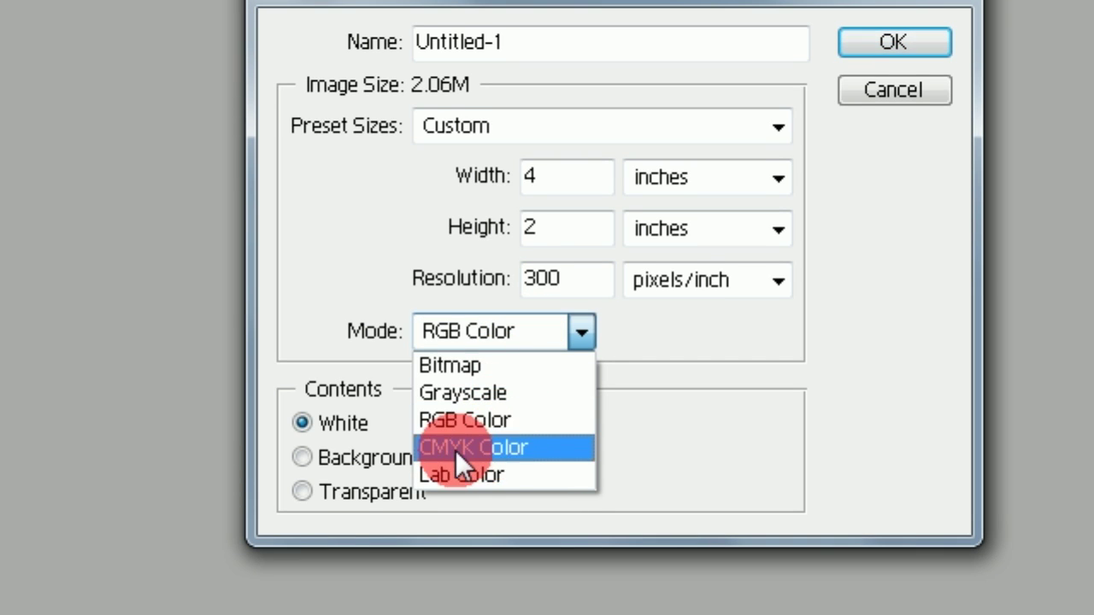
{"action": "left_click", "coordinate": [500, 439]}
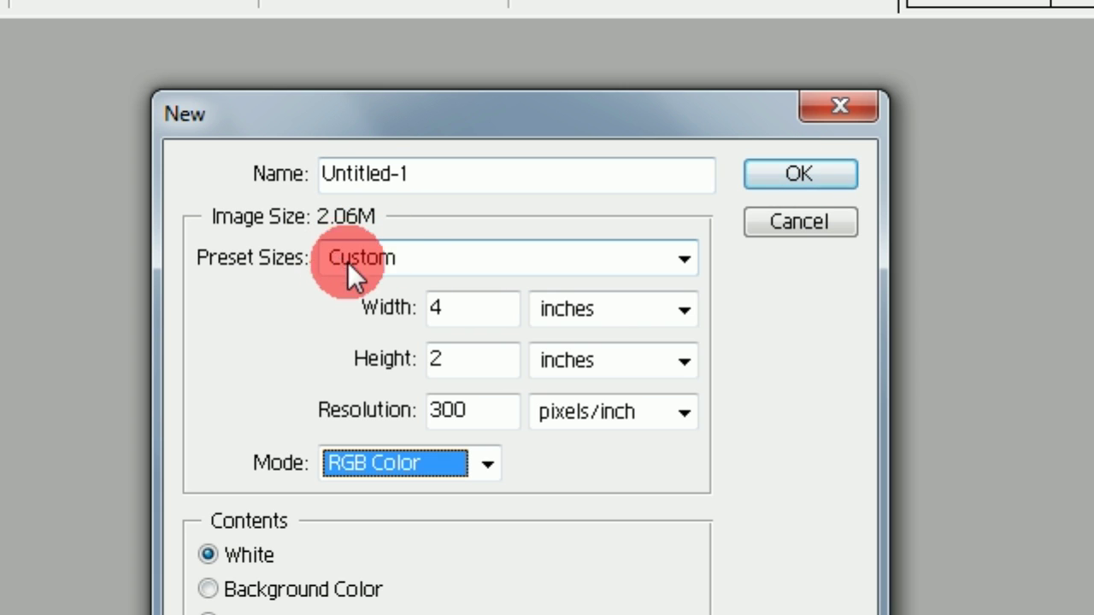
{"action": "left_click", "coordinate": [820, 180]}
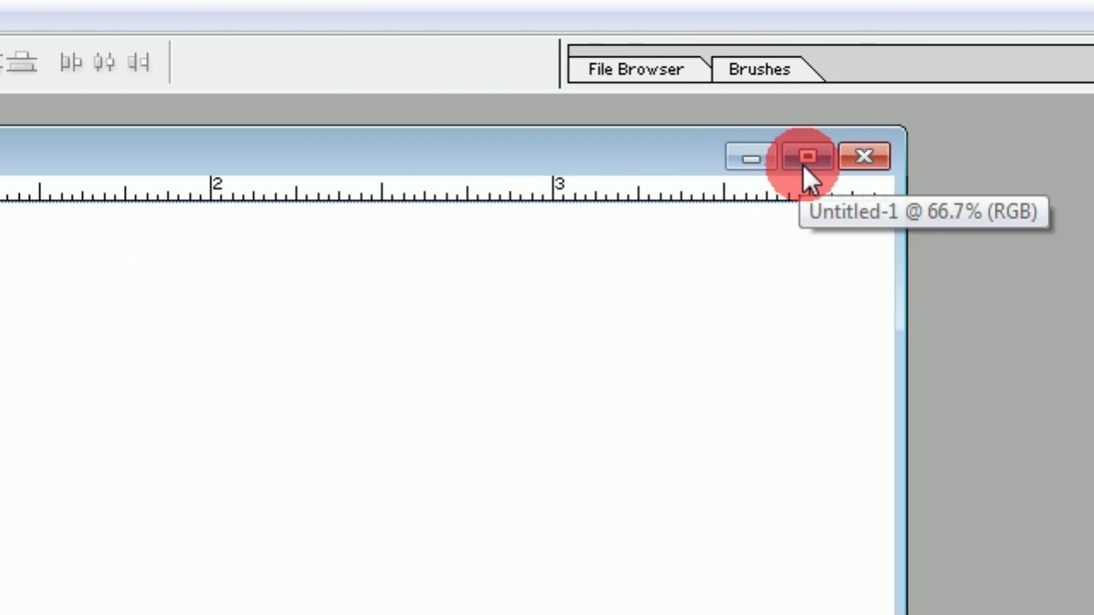
{"action": "left_click", "coordinate": [804, 159]}
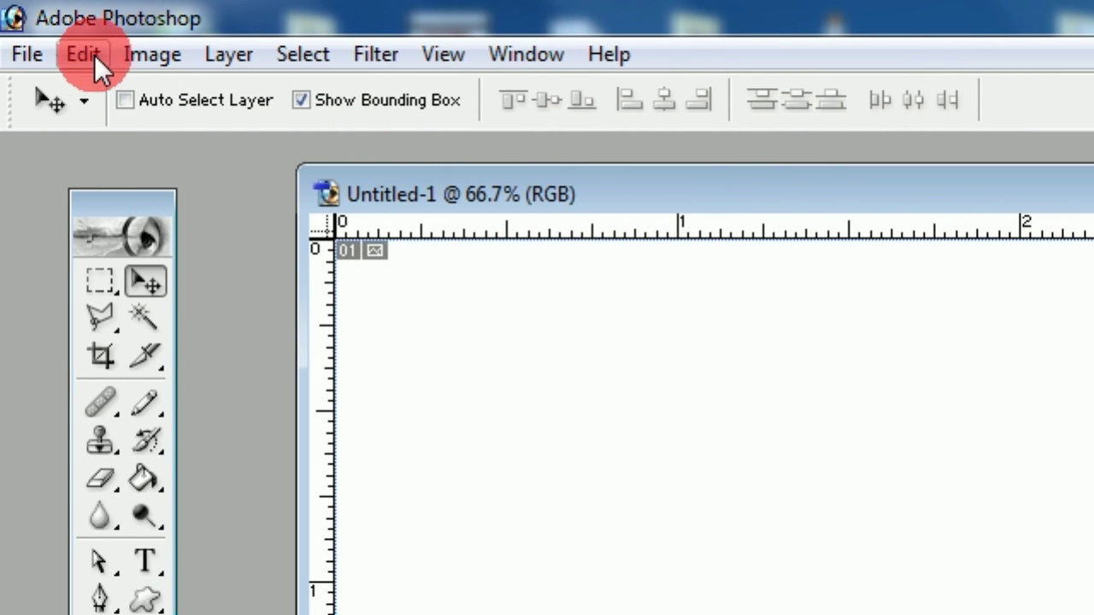
Add a vertical guide at the 2-inch position to split the canvas into halves.
{"action": "left_click", "coordinate": [437, 63]}
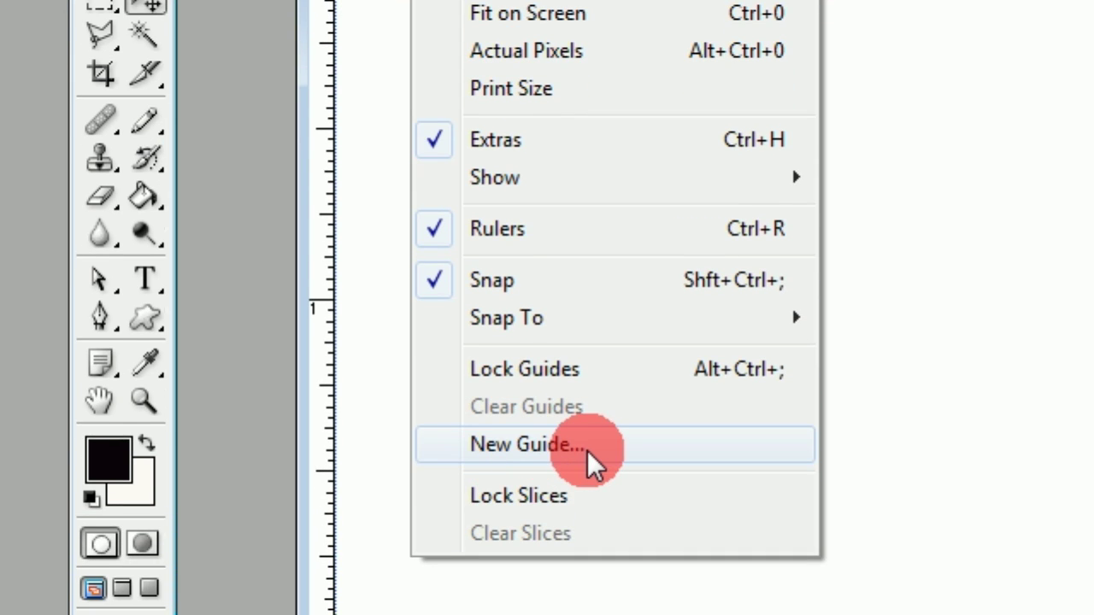
{"action": "left_click", "coordinate": [587, 450]}
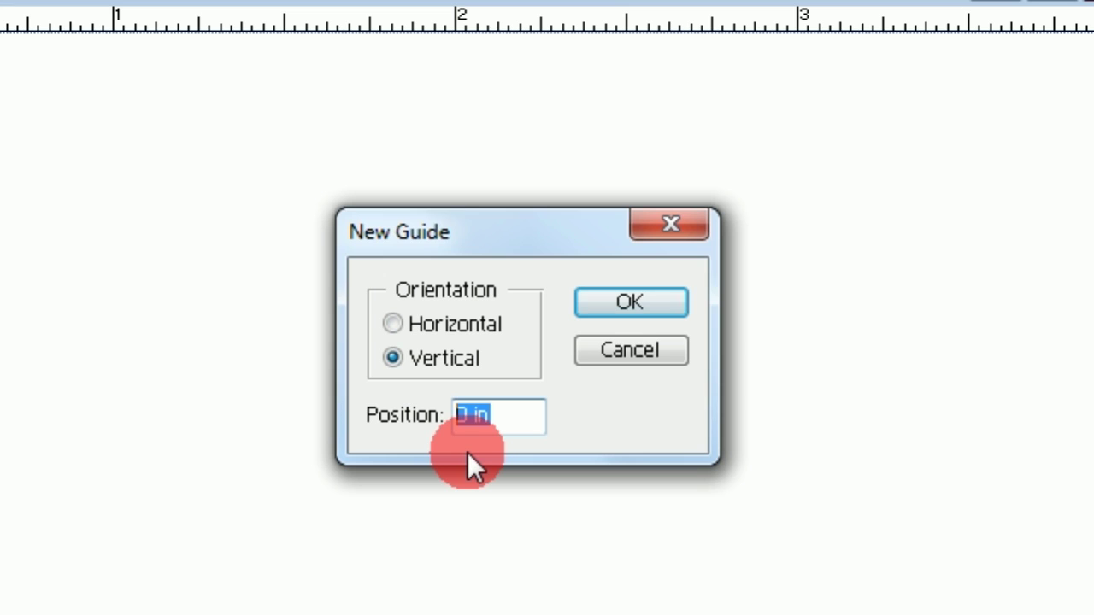
{"action": "type", "text": "2"}
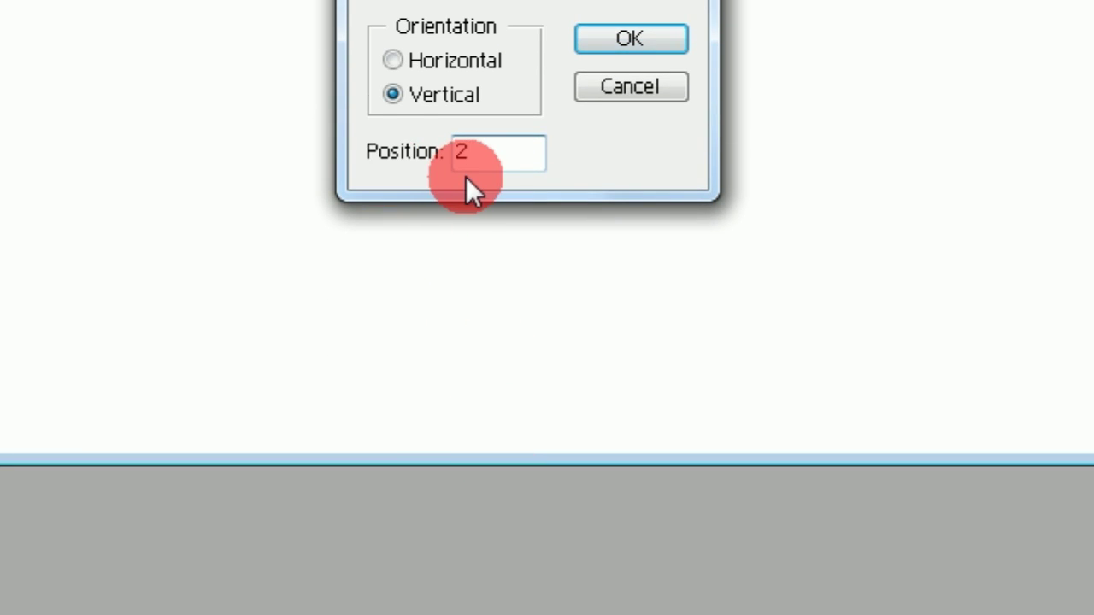
{"action": "left_click", "coordinate": [629, 39]}
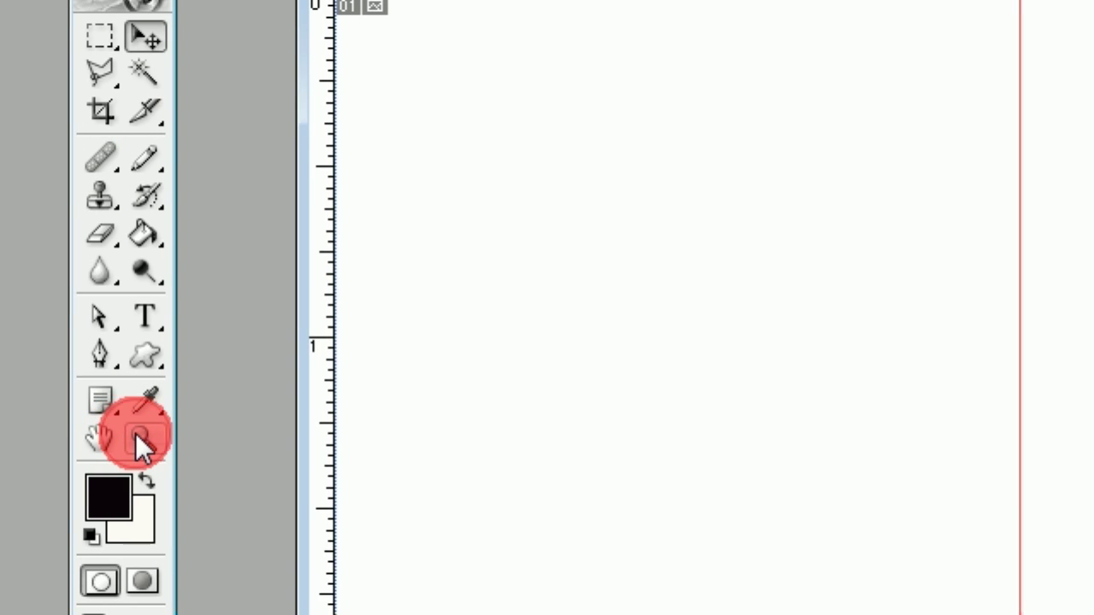
{"action": "left_click", "coordinate": [142, 444]}
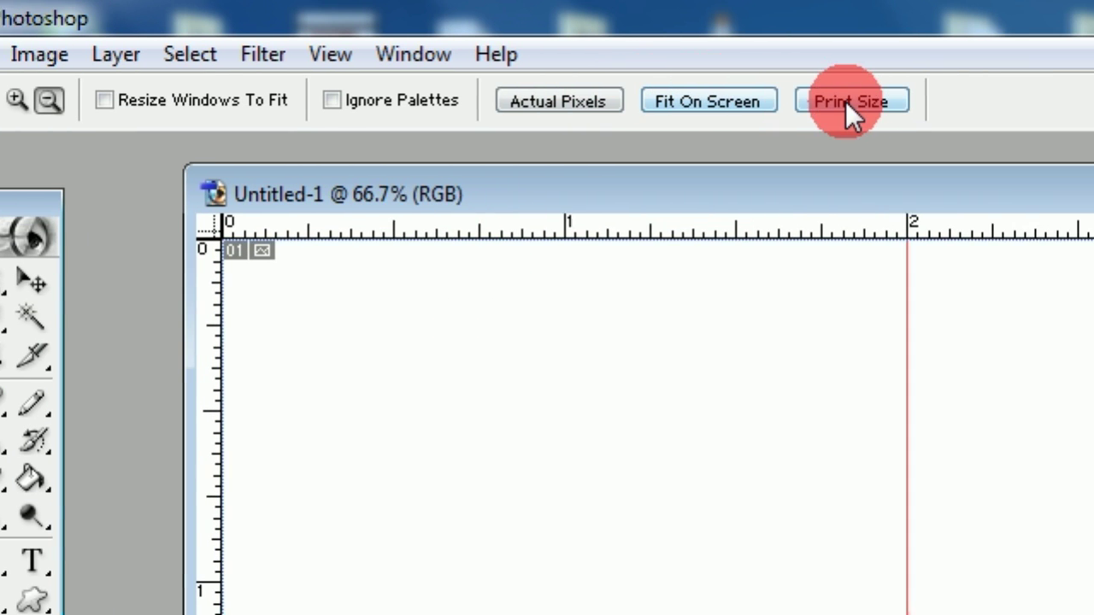
Show the whole canvas at Print Size (24%) and switch to the Move tool.
{"action": "left_click", "coordinate": [816, 102]}
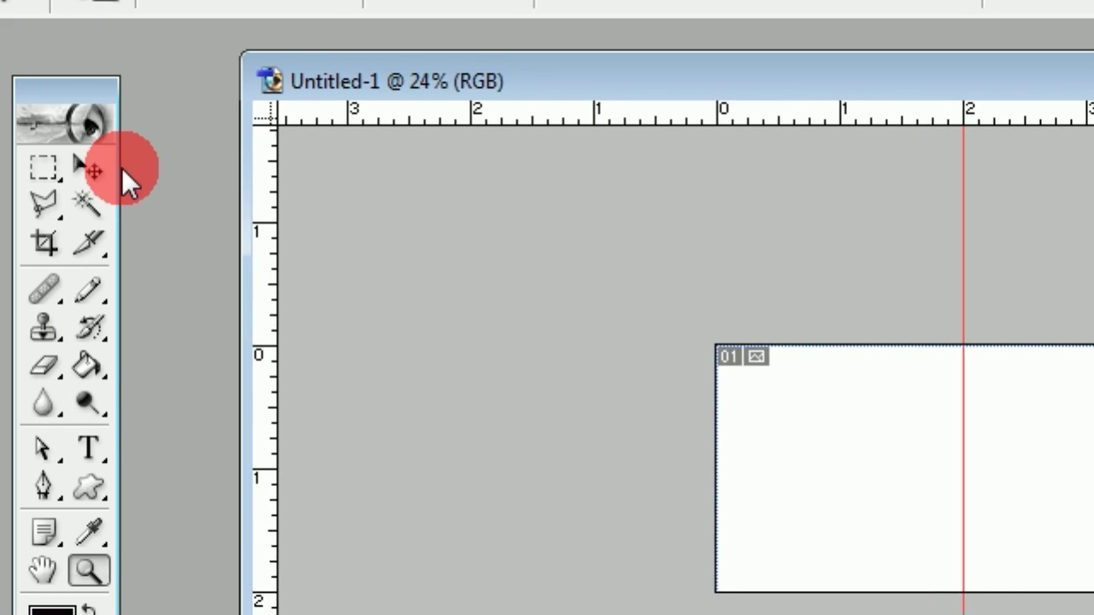
{"action": "left_click", "coordinate": [149, 167]}
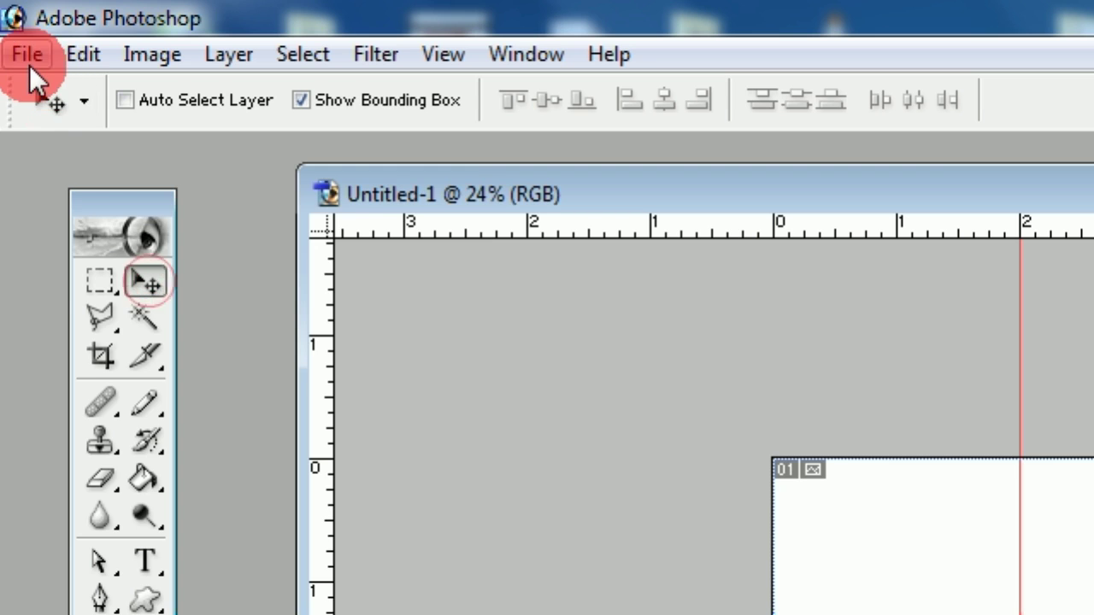
{"action": "left_click", "coordinate": [28, 56]}
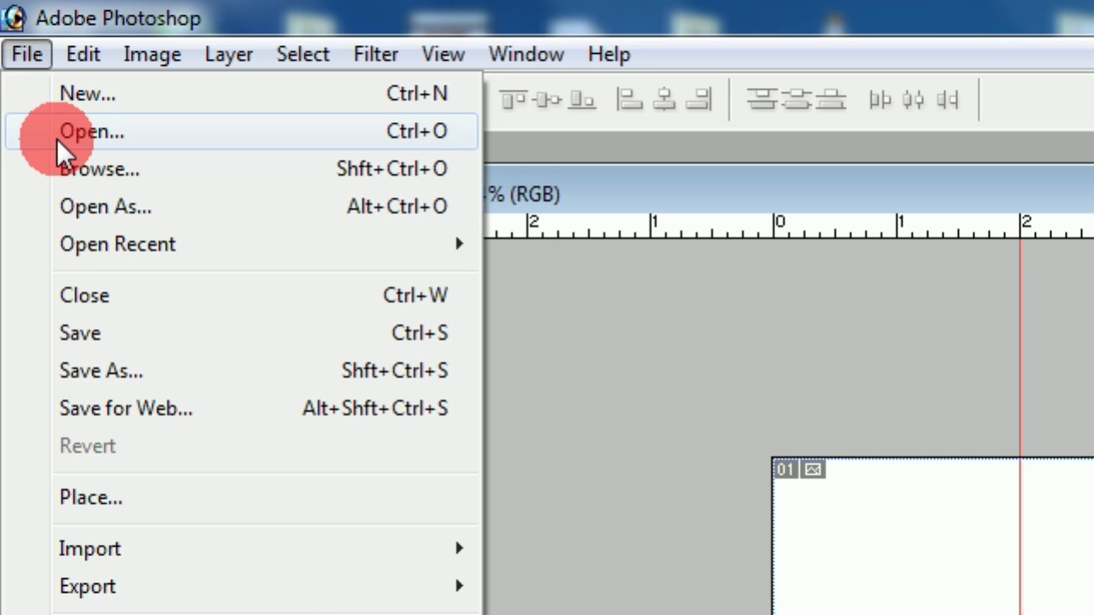
Open the woman's portrait KD005 from the modal photo folder.
{"action": "left_click", "coordinate": [85, 132]}
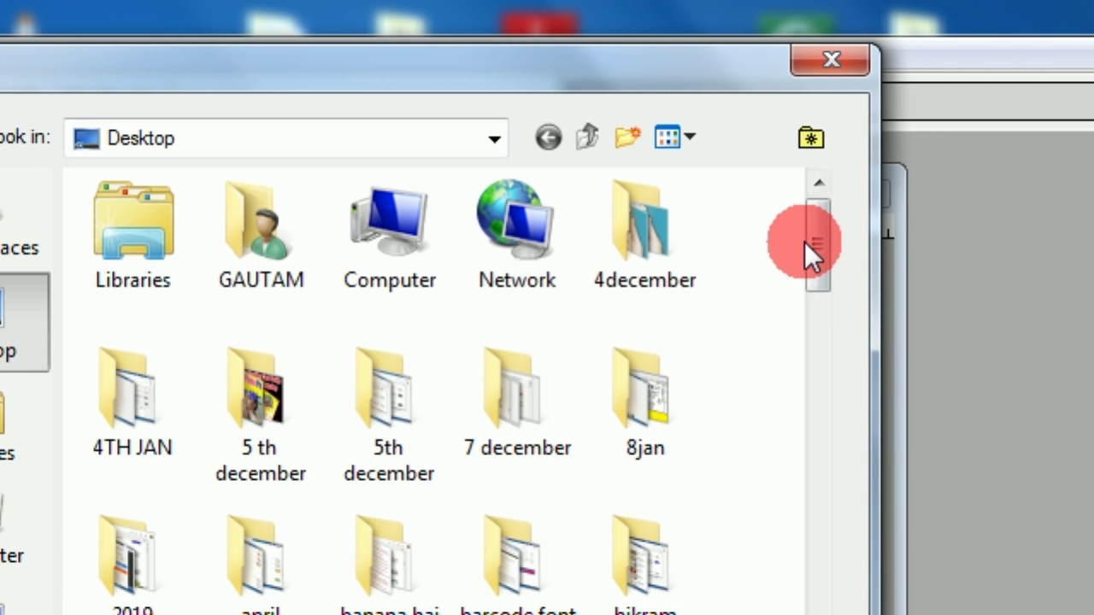
{"action": "left_click_drag", "start_coordinate": [810, 238], "coordinate": [812, 400]}
{"action": "left_click", "coordinate": [273, 544]}
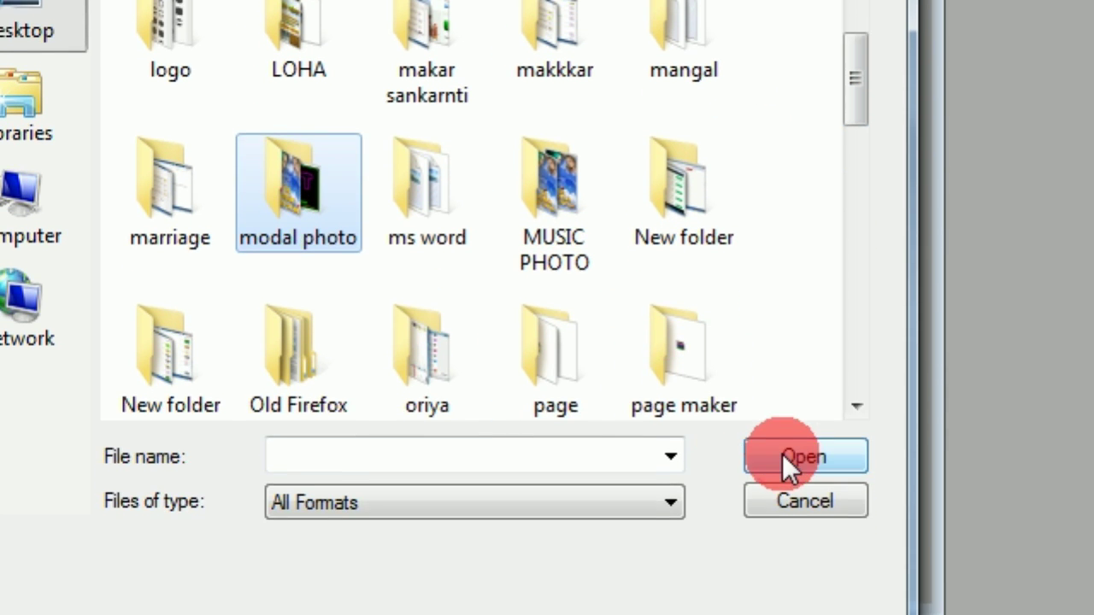
{"action": "left_click", "coordinate": [786, 462]}
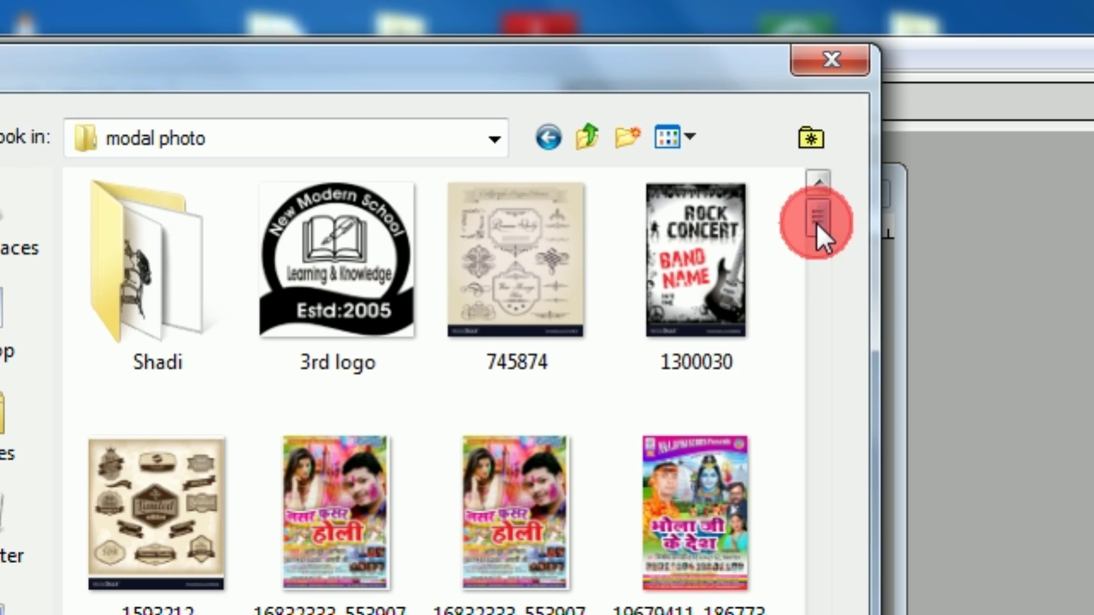
{"action": "left_click_drag", "start_coordinate": [816, 222], "coordinate": [801, 445]}
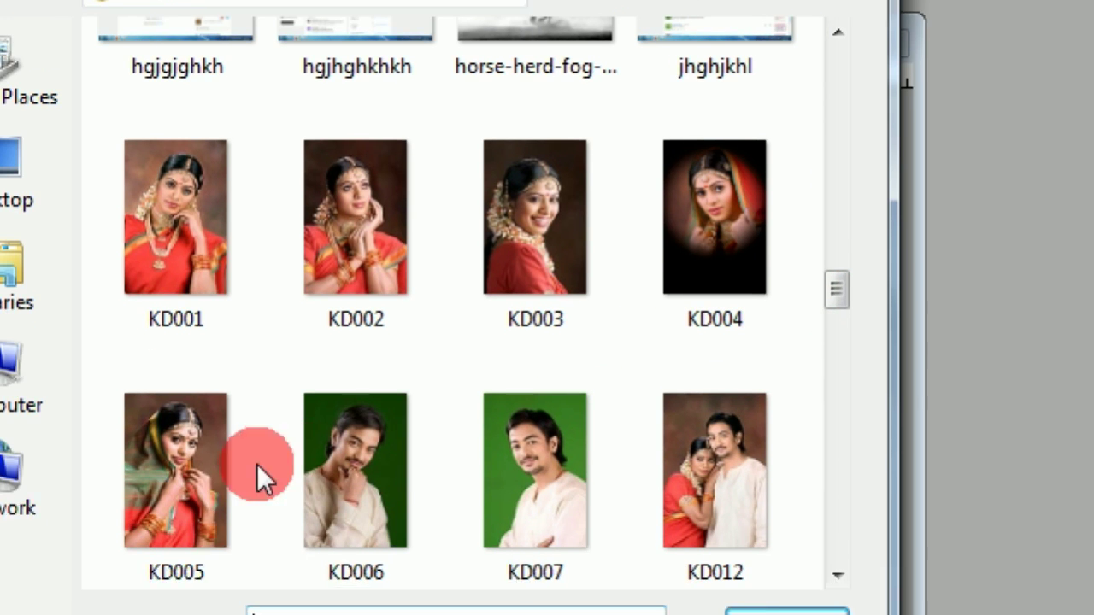
{"action": "left_click", "coordinate": [289, 449]}
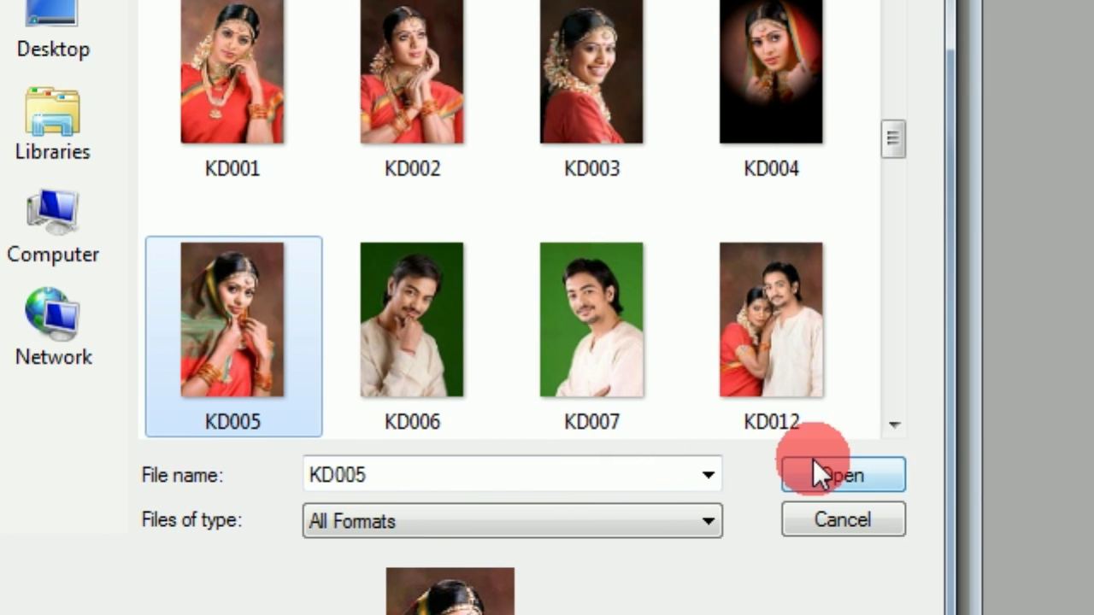
{"action": "left_click", "coordinate": [816, 459]}
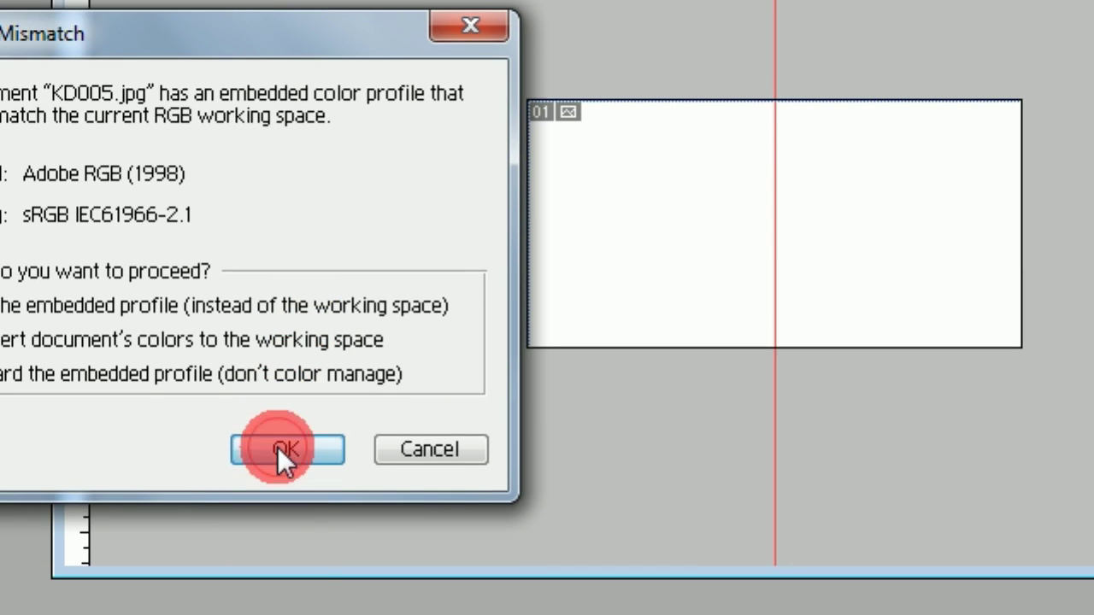
Accept the colour-profile prompt and drag KD005 onto Untitled-1 as Layer 1.
{"action": "left_click", "coordinate": [137, 486]}
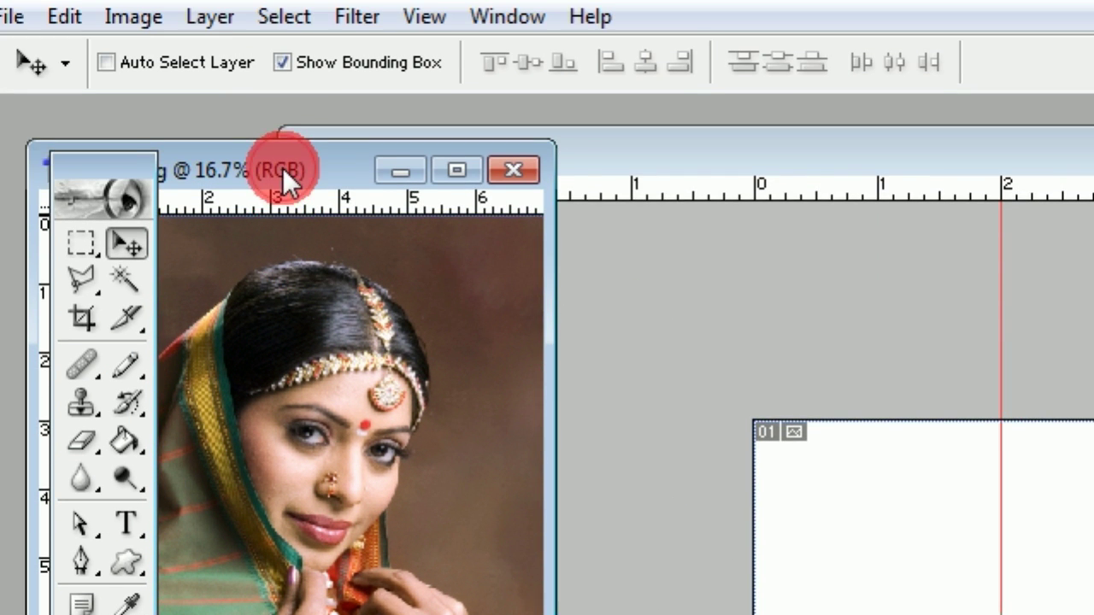
{"action": "left_click_drag", "start_coordinate": [239, 2], "coordinate": [346, 1]}
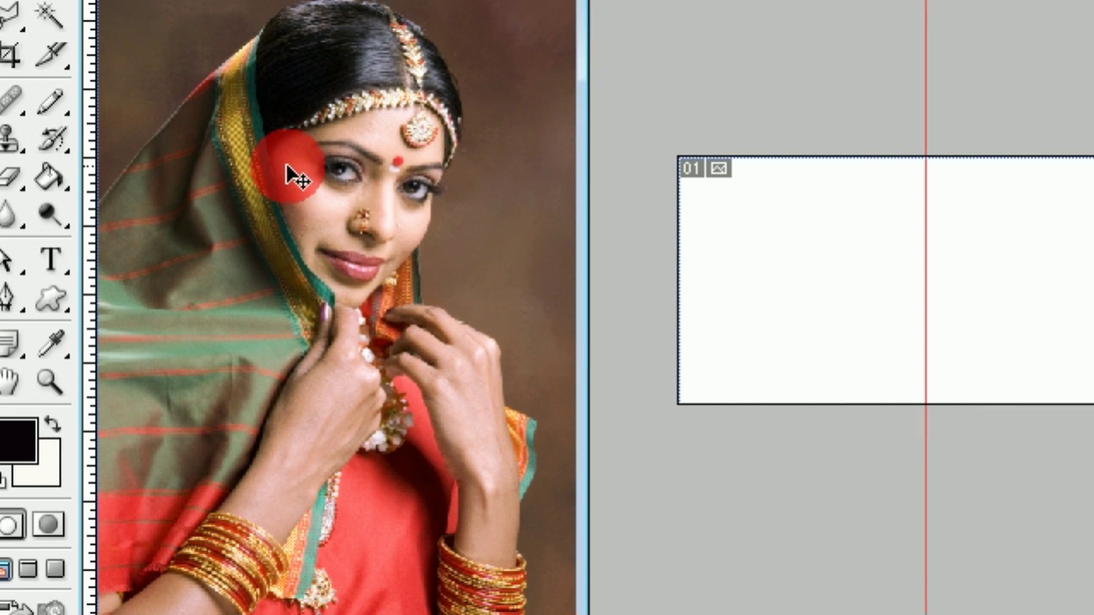
{"action": "mouse_move", "coordinate": [420, 186]}
{"action": "left_mouse_down"}
{"action": "mouse_move", "coordinate": [680, 184]}
{"action": "mouse_move", "coordinate": [733, 205]}
{"action": "mouse_move", "coordinate": [702, 313]}
{"action": "left_mouse_up"}
{"action": "mouse_move", "coordinate": [766, 250]}
{"action": "left_mouse_down"}
{"action": "mouse_move", "coordinate": [630, 69]}
{"action": "mouse_move", "coordinate": [380, 154]}
{"action": "left_mouse_up"}
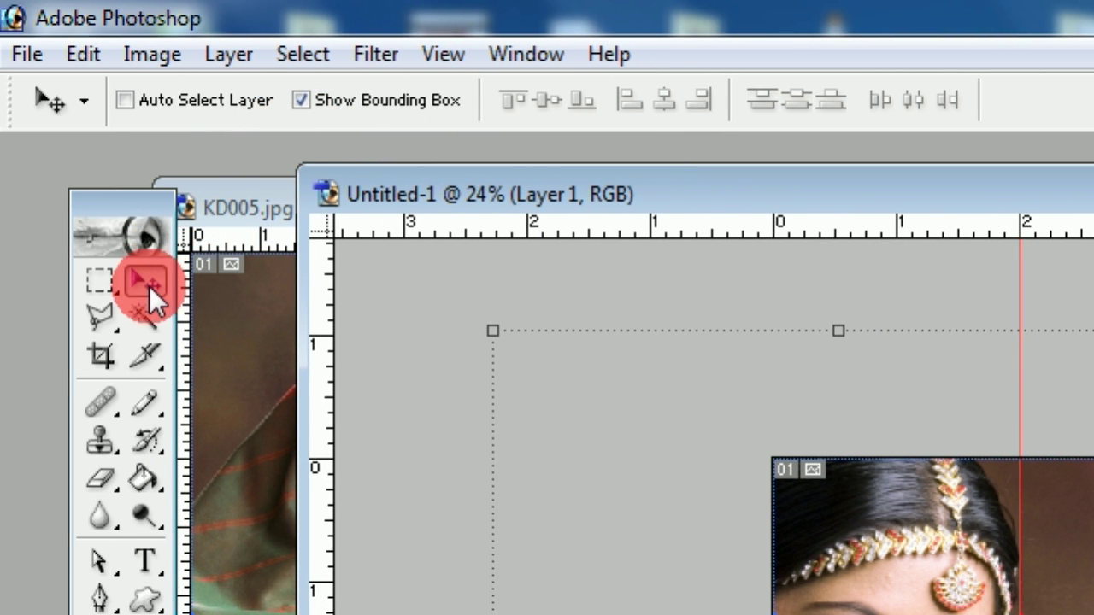
Scale the woman's portrait to 35.7% × 23.9% to fill the left half, and apply.
{"action": "left_click", "coordinate": [309, 112]}
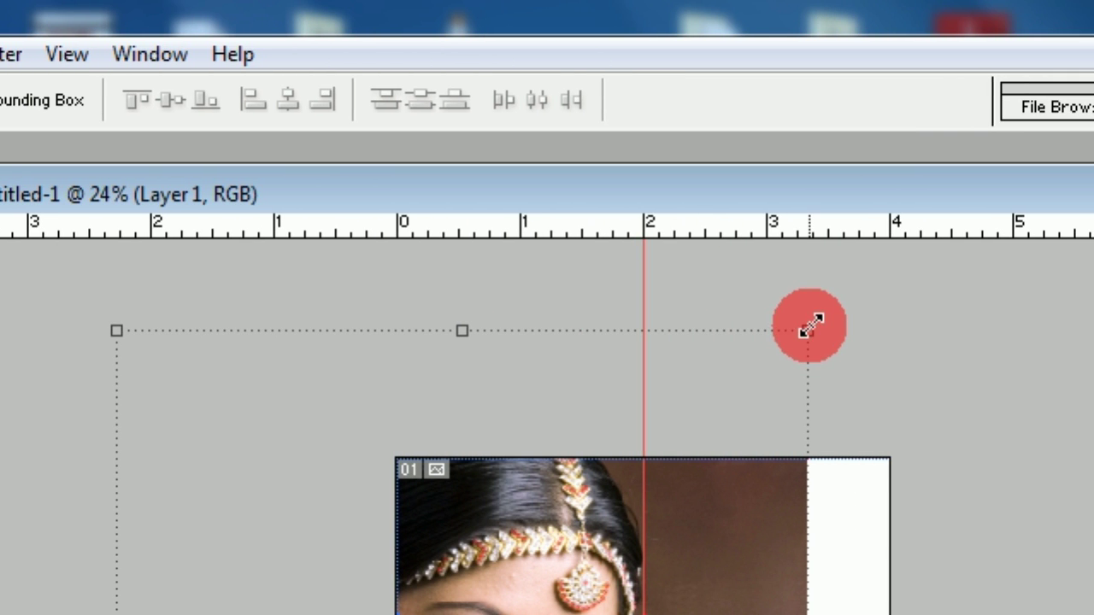
{"action": "left_click", "coordinate": [808, 329]}
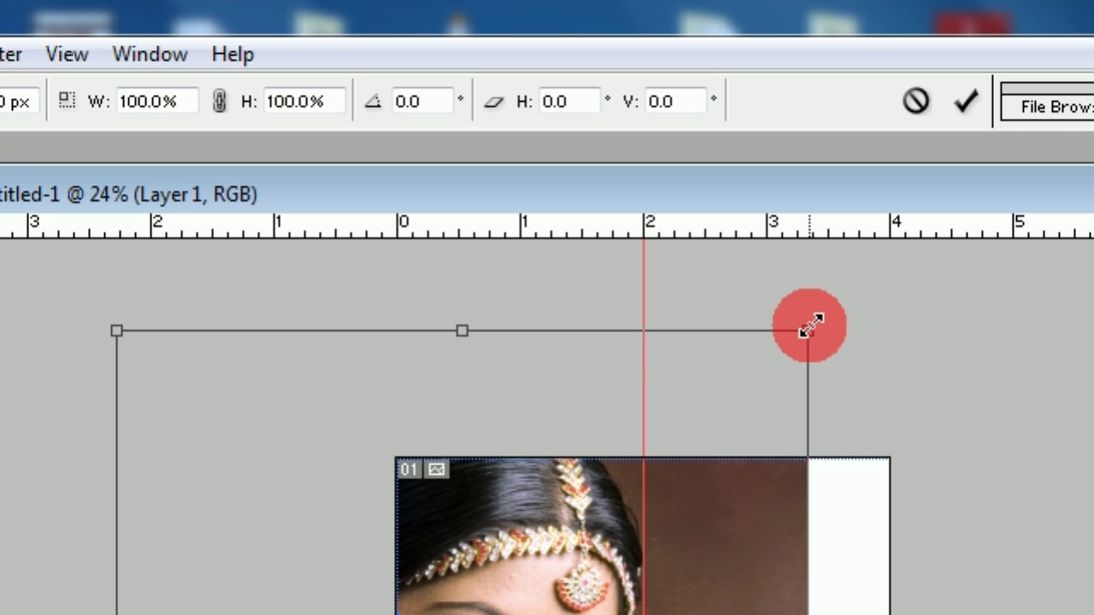
{"action": "left_click_drag", "start_coordinate": [808, 329], "coordinate": [613, 462]}
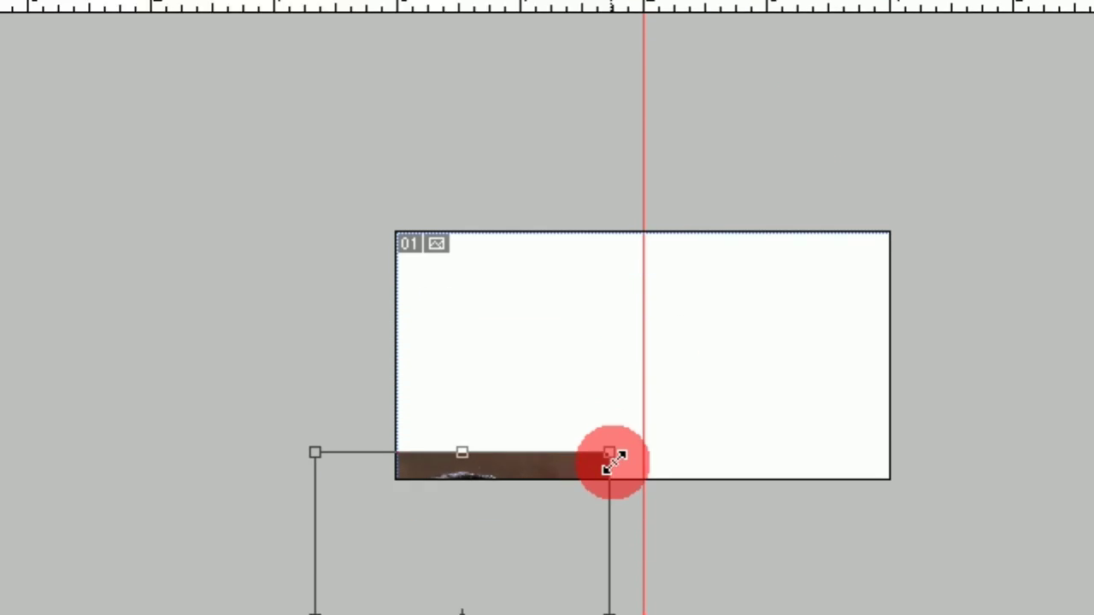
{"action": "mouse_move", "coordinate": [451, 459]}
{"action": "left_mouse_down"}
{"action": "mouse_move", "coordinate": [541, 190]}
{"action": "mouse_move", "coordinate": [546, 201]}
{"action": "left_mouse_up"}
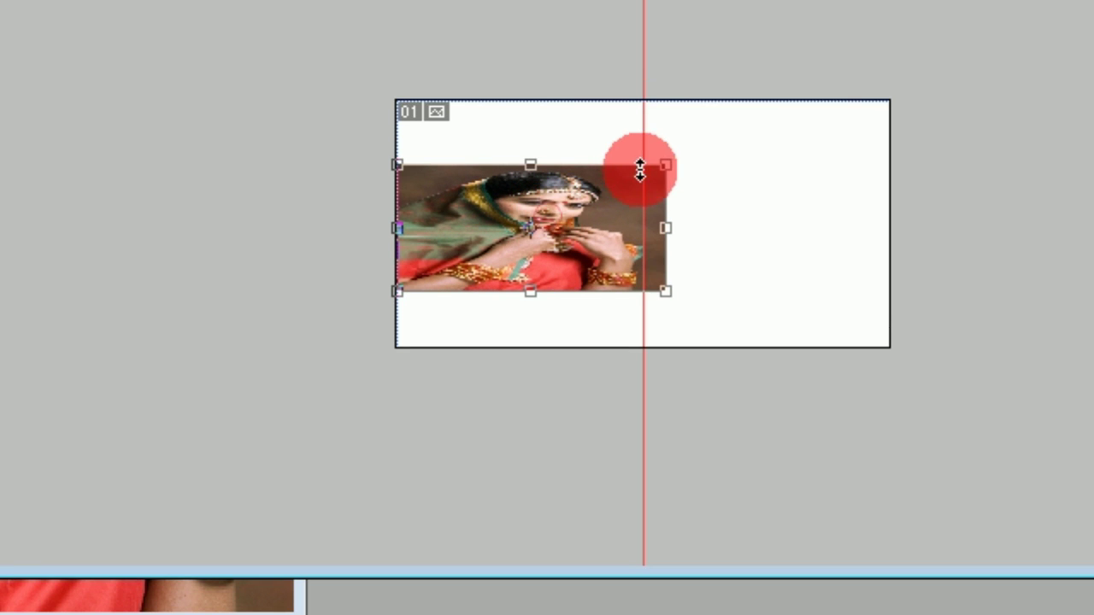
{"action": "left_click_drag", "start_coordinate": [675, 159], "coordinate": [643, 156]}
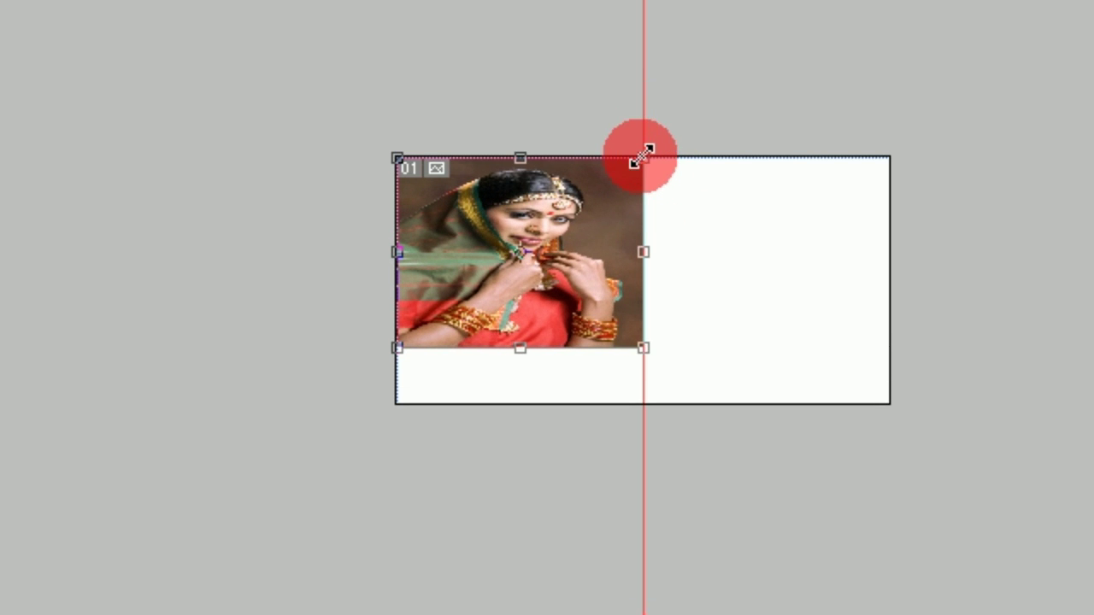
{"action": "left_click_drag", "start_coordinate": [519, 348], "coordinate": [519, 398]}
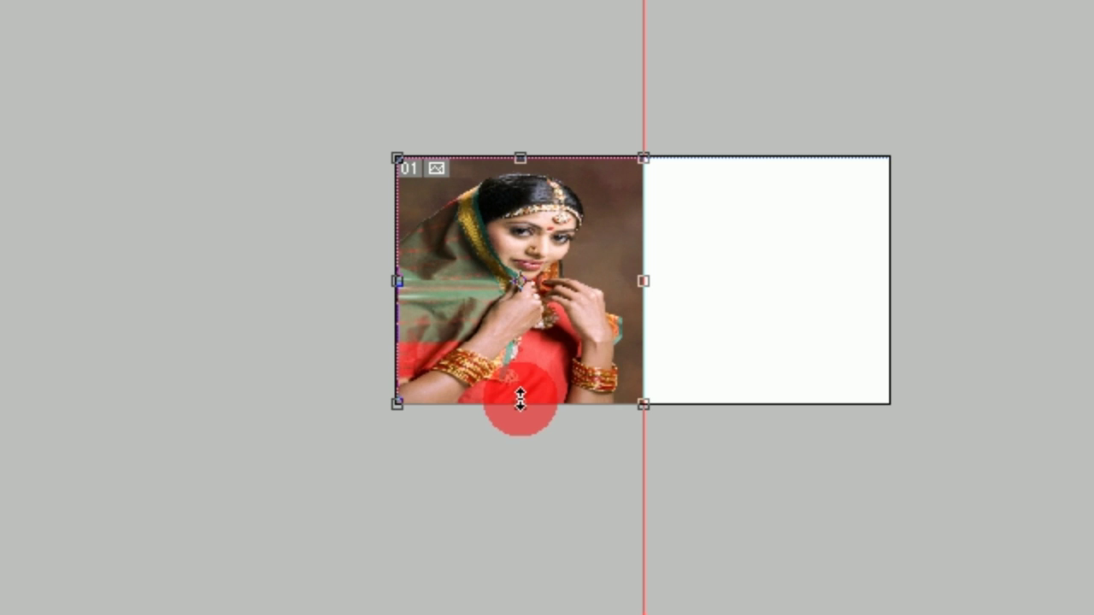
{"action": "left_click_drag", "start_coordinate": [642, 286], "coordinate": [641, 287]}
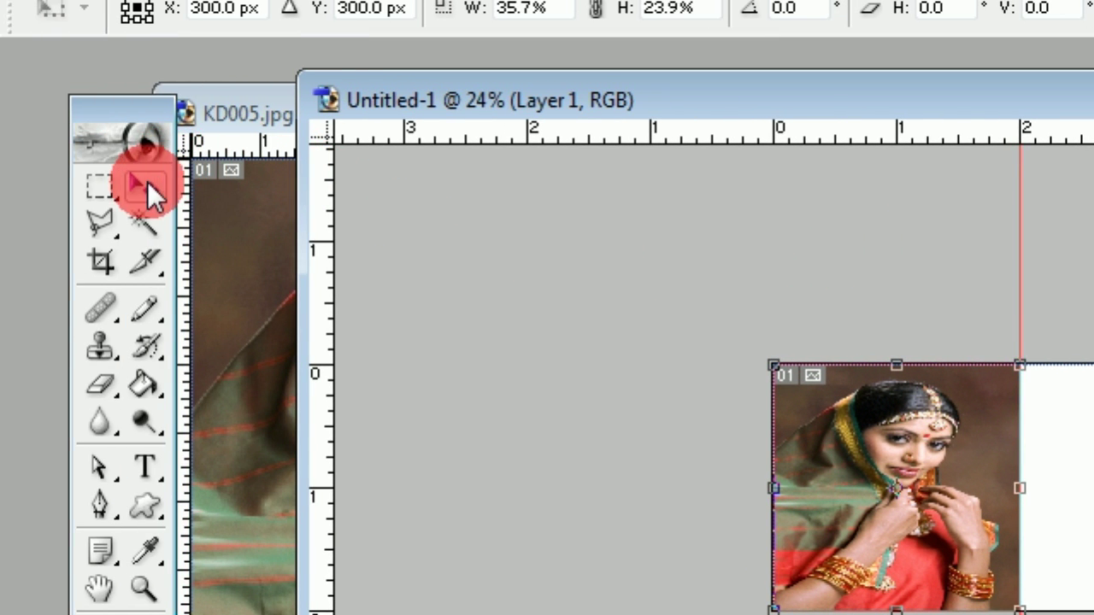
{"action": "left_click", "coordinate": [147, 181]}
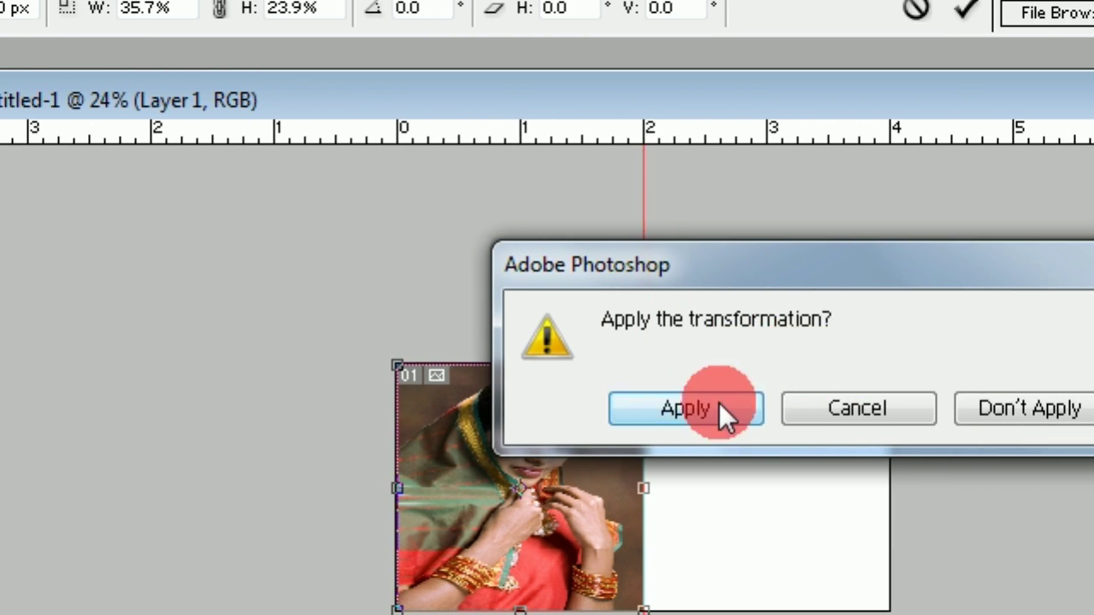
{"action": "left_click", "coordinate": [714, 404]}
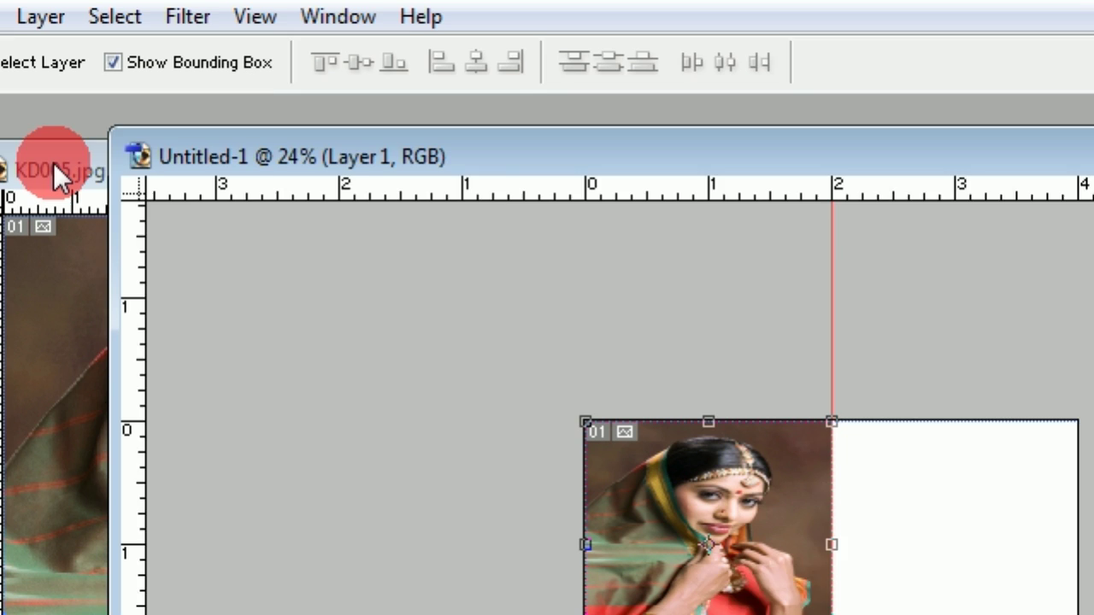
Close KD005.jpg, saving its changes.
{"action": "left_click", "coordinate": [240, 166]}
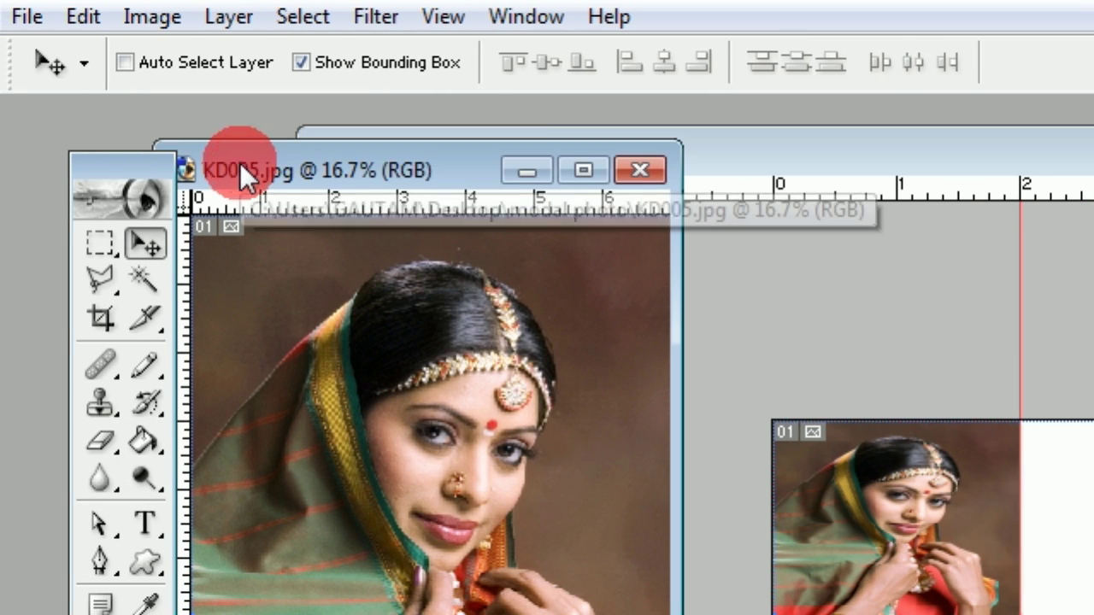
{"action": "left_click", "coordinate": [639, 171]}
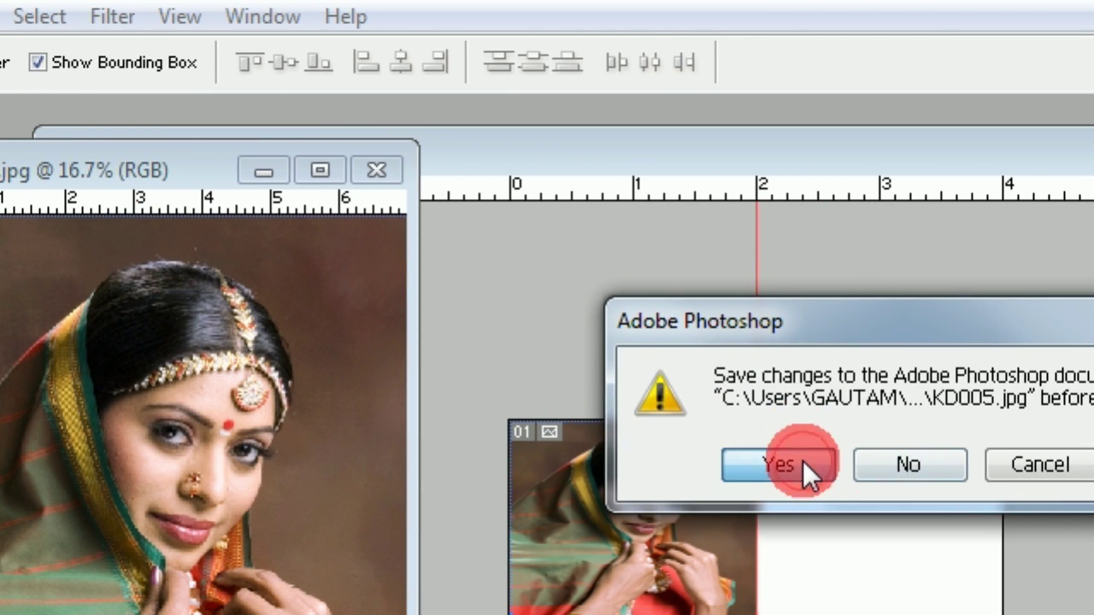
{"action": "left_click", "coordinate": [880, 465]}
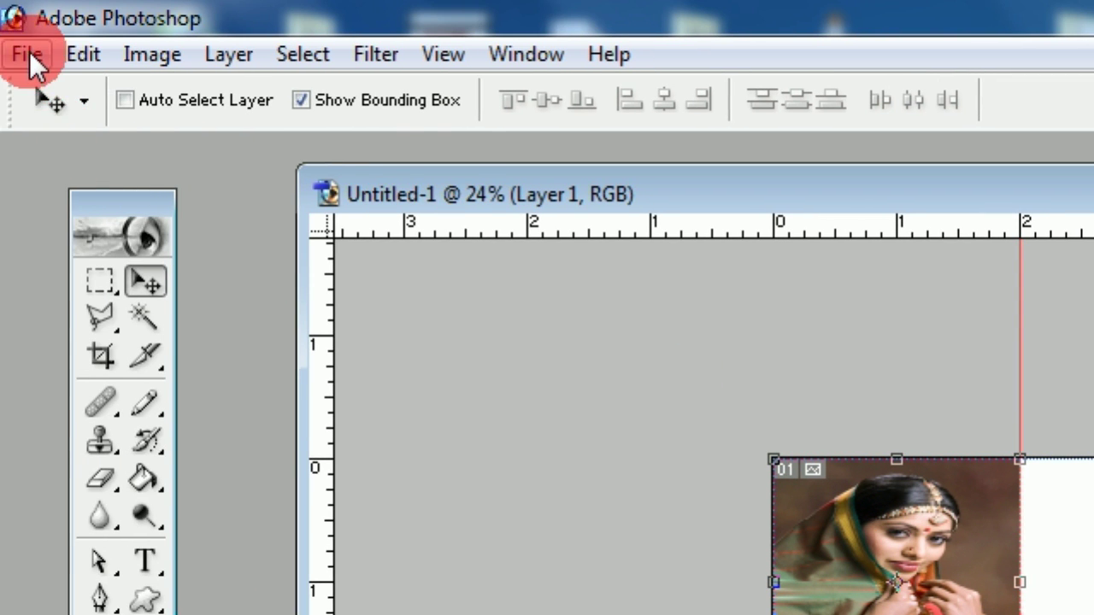
Open the man's portrait KD007 from the modal photo folder.
{"action": "left_click", "coordinate": [29, 53]}
{"action": "left_click", "coordinate": [77, 131]}
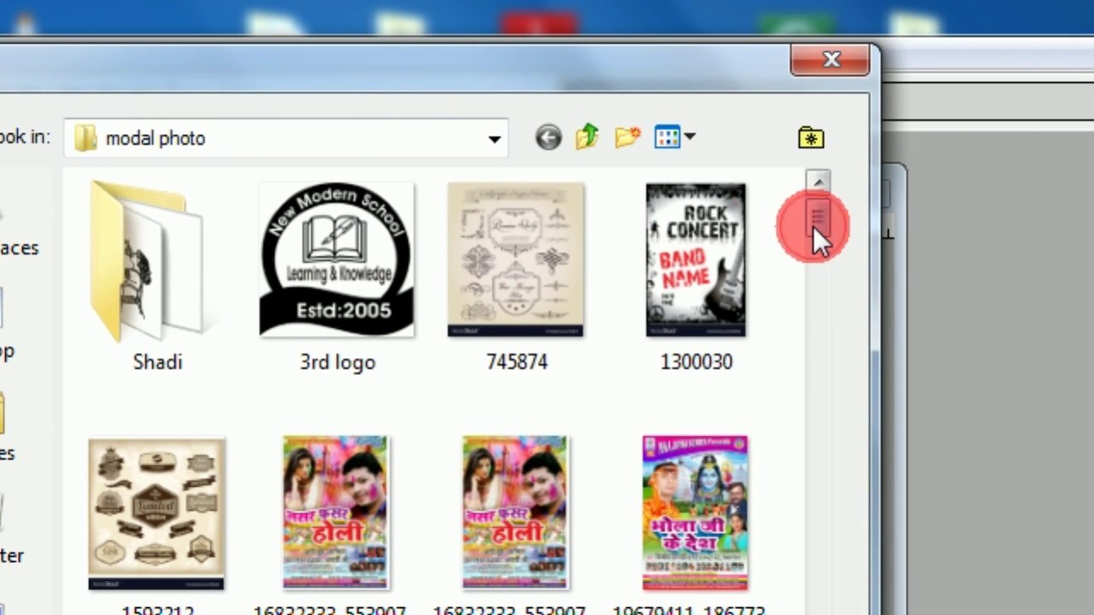
{"action": "left_click_drag", "start_coordinate": [812, 226], "coordinate": [798, 445]}
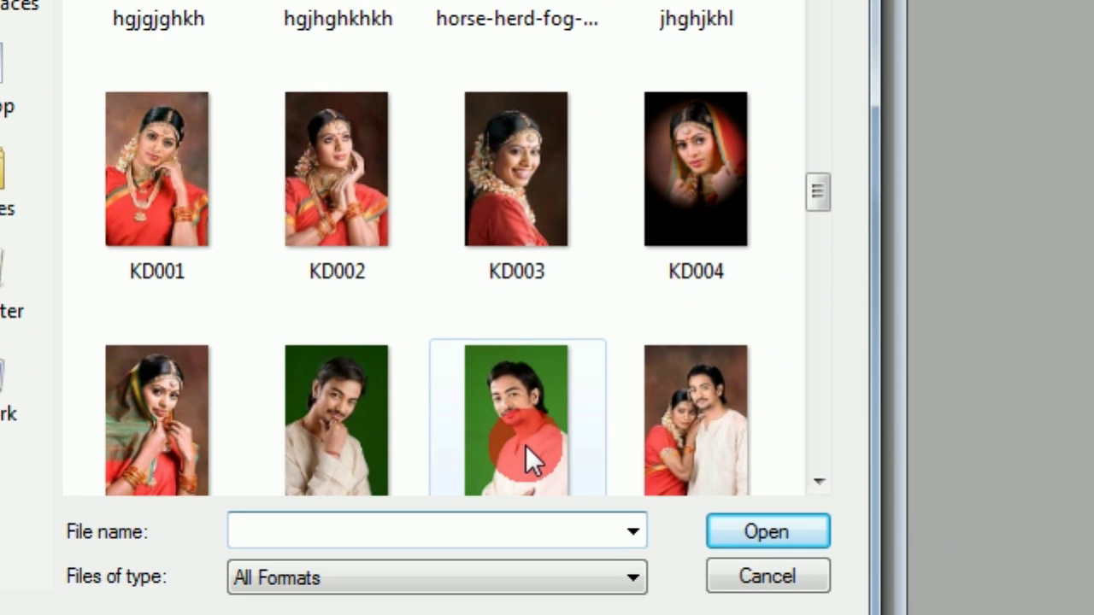
{"action": "left_click", "coordinate": [525, 523]}
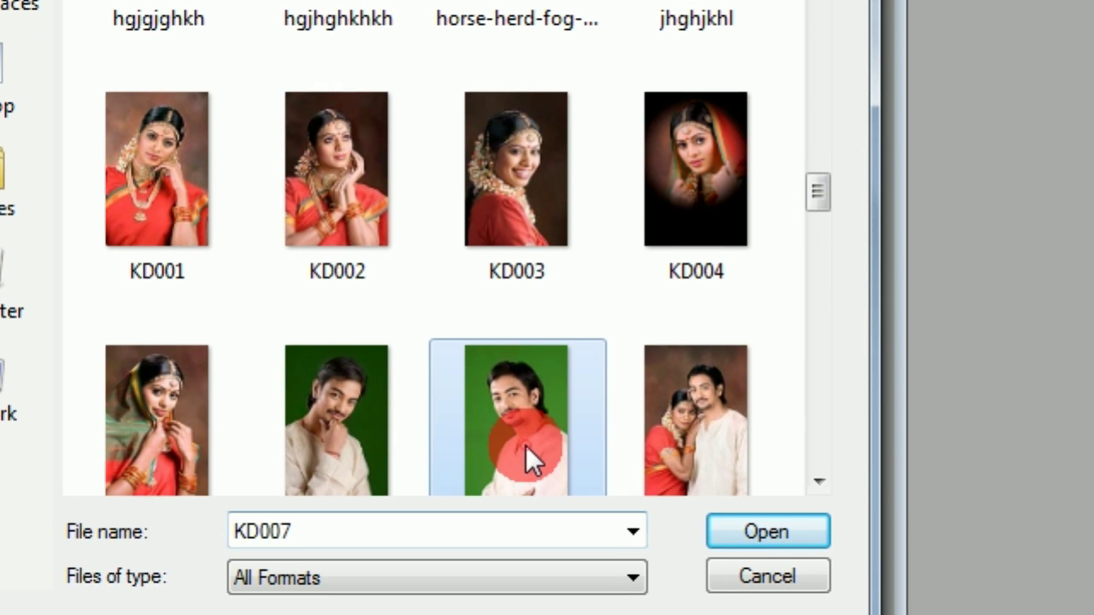
{"action": "left_click", "coordinate": [754, 494]}
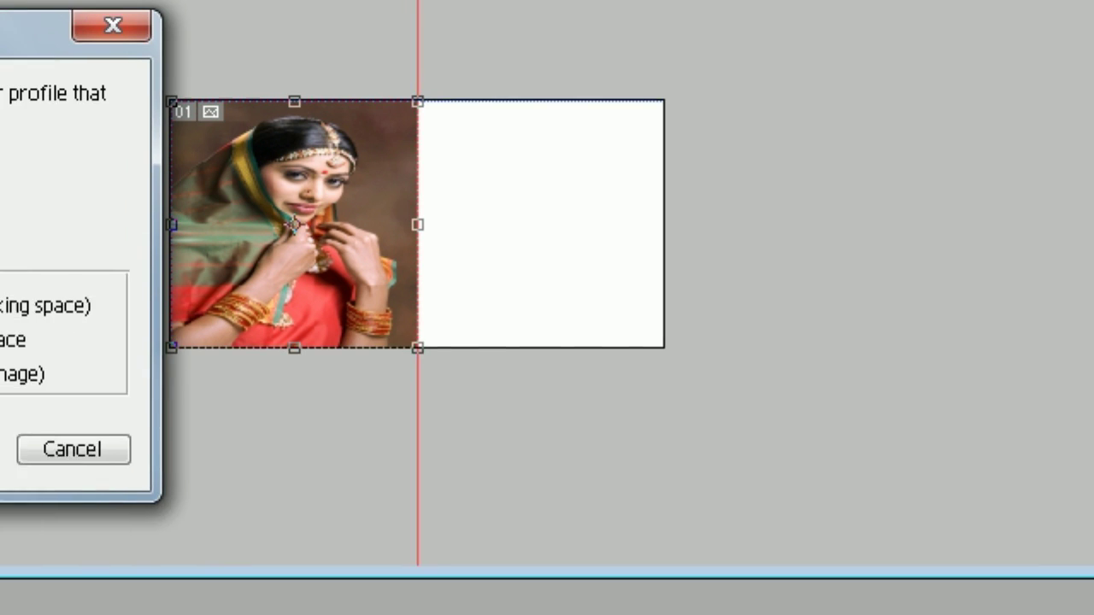
Accept the colour profile and drag KD007 onto Untitled-1 as Layer 2.
{"action": "left_click", "coordinate": [152, 450]}
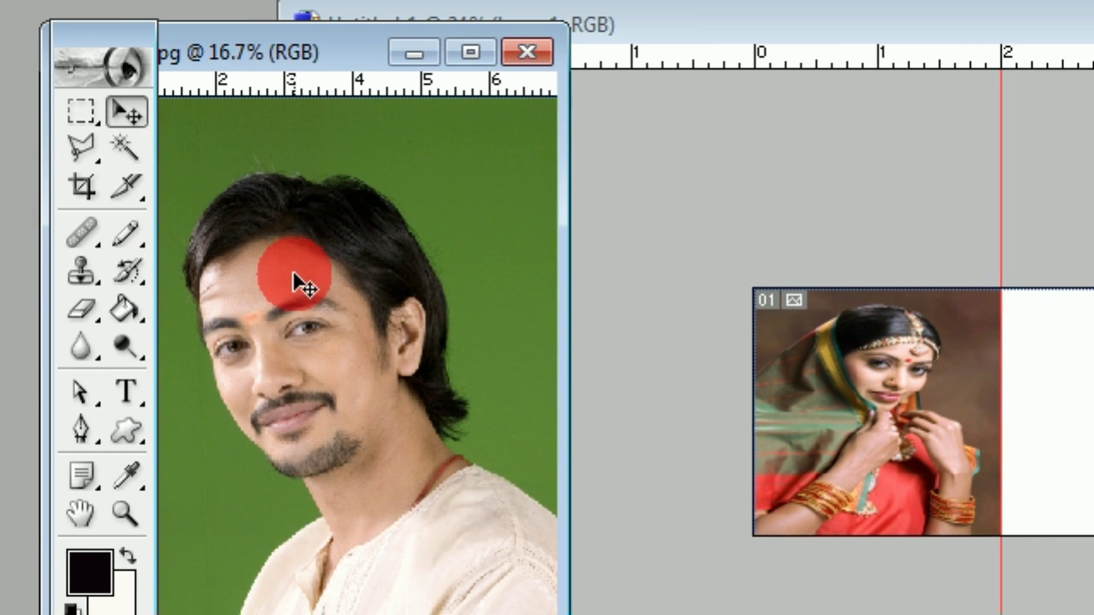
{"action": "left_click_drag", "start_coordinate": [293, 282], "coordinate": [291, 176]}
{"action": "mouse_move", "coordinate": [527, 293]}
{"action": "left_mouse_down"}
{"action": "mouse_move", "coordinate": [818, 275]}
{"action": "mouse_move", "coordinate": [799, 401]}
{"action": "left_mouse_up"}
{"action": "left_click_drag", "start_coordinate": [817, 290], "coordinate": [817, 291]}
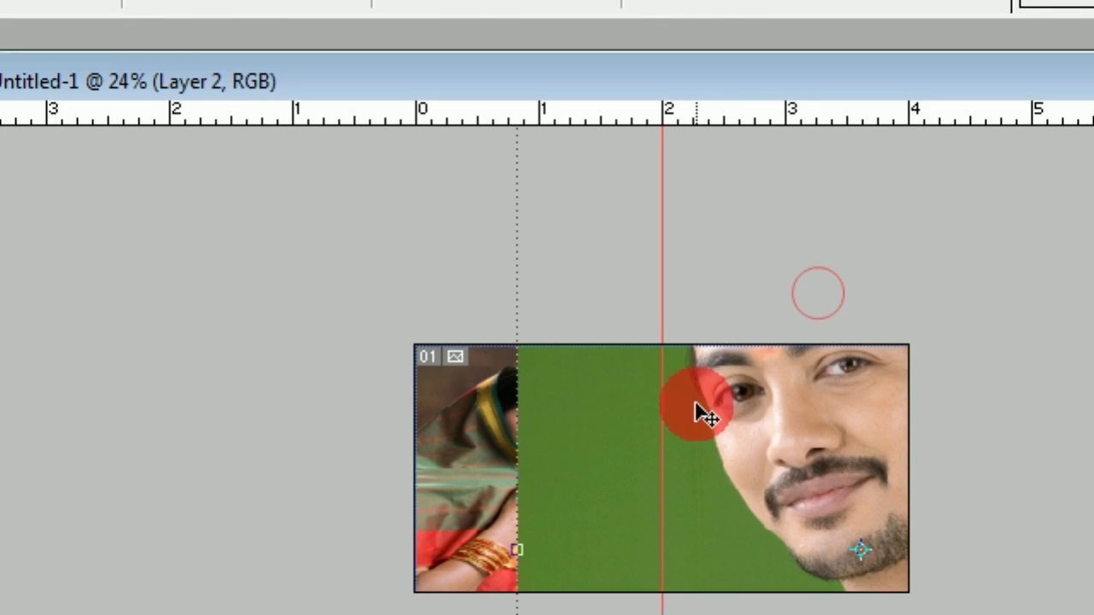
{"action": "mouse_move", "coordinate": [696, 415]}
{"action": "left_mouse_down"}
{"action": "mouse_move", "coordinate": [772, 422]}
{"action": "mouse_move", "coordinate": [833, 478]}
{"action": "left_mouse_up"}
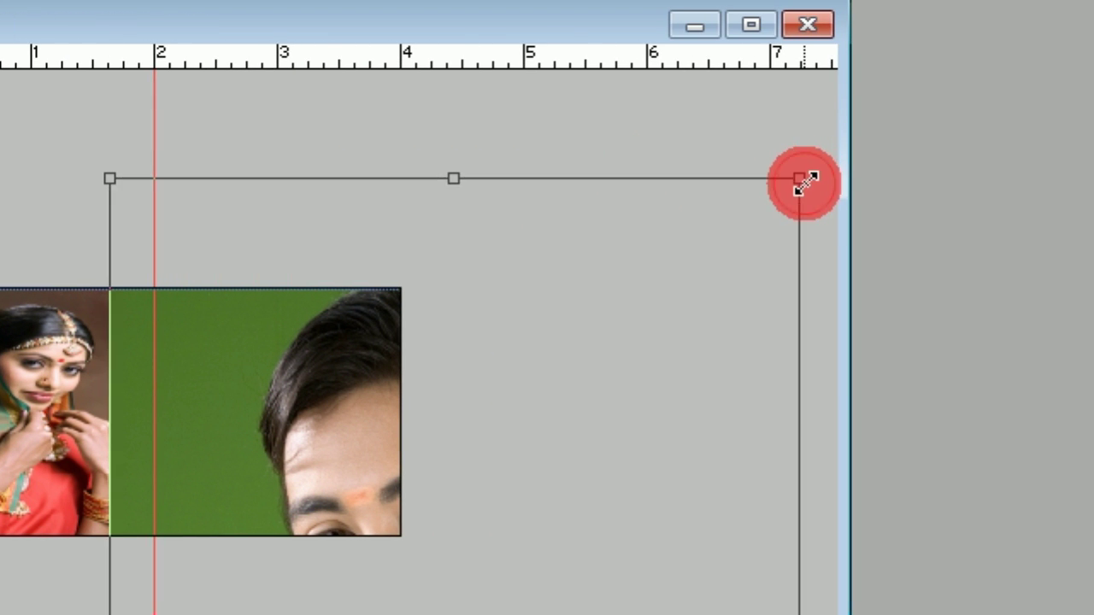
Shrink and position the man's portrait to fill the canvas's right half.
{"action": "left_click_drag", "start_coordinate": [802, 181], "coordinate": [540, 457]}
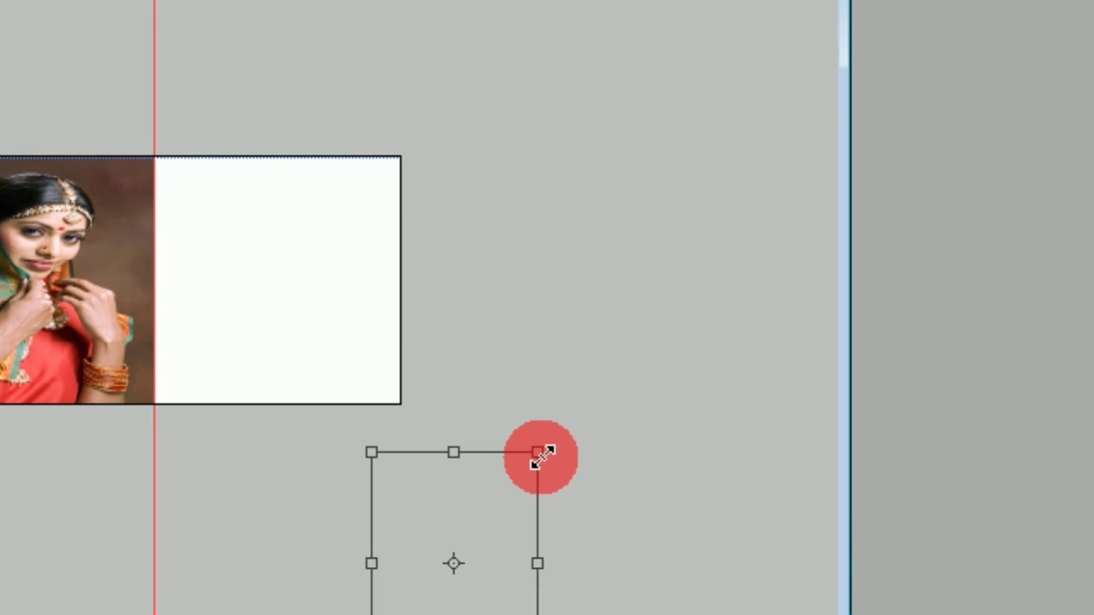
{"action": "left_click_drag", "start_coordinate": [464, 458], "coordinate": [289, 173]}
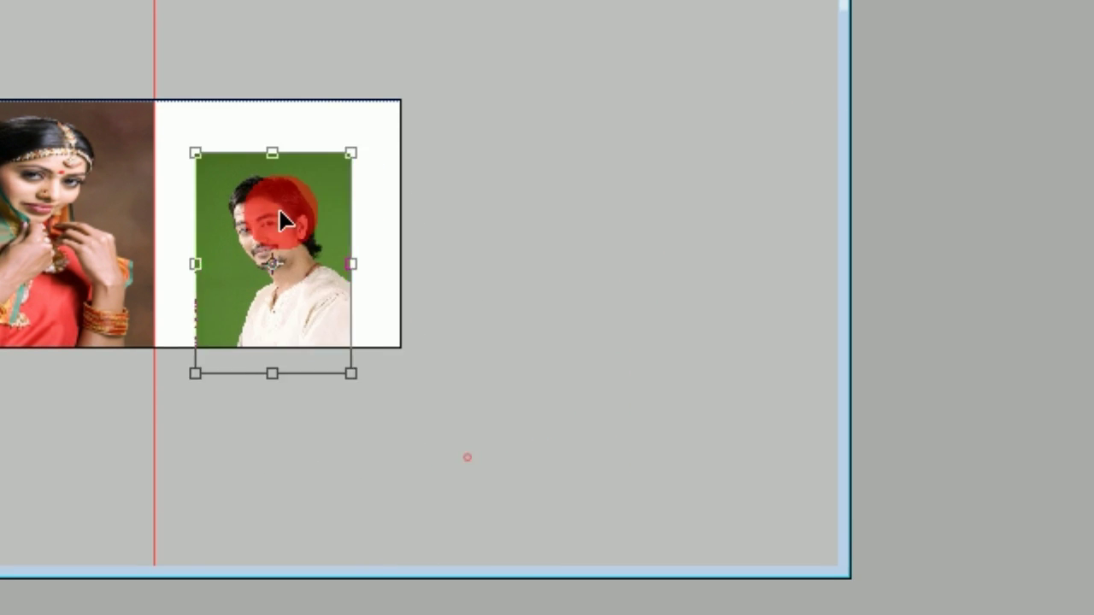
{"action": "left_click_drag", "start_coordinate": [334, 318], "coordinate": [427, 342]}
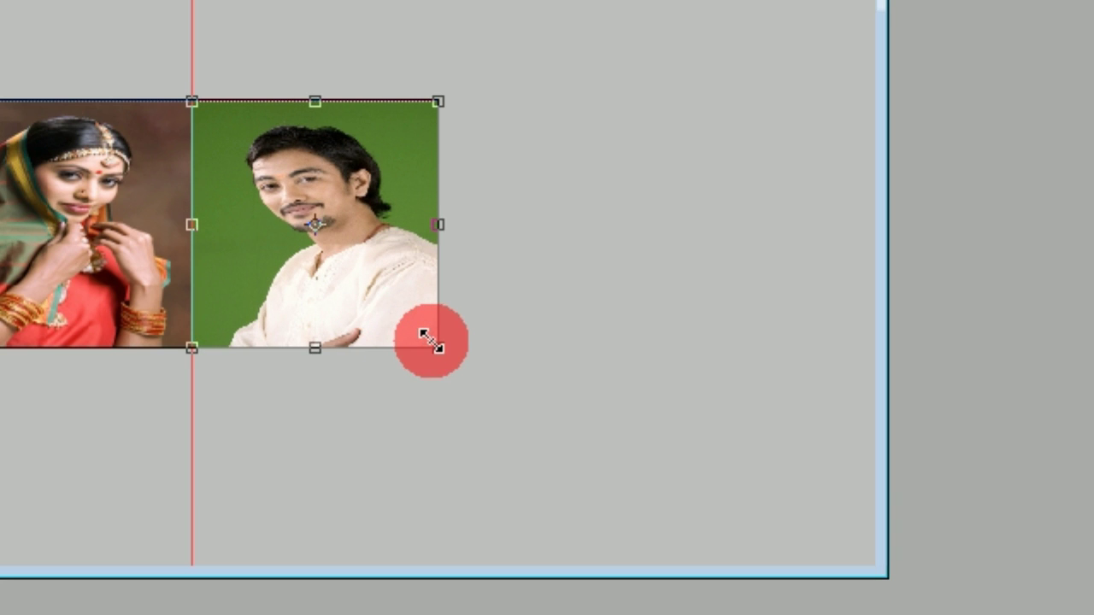
{"action": "scroll", "coordinate": [276, 232], "scroll_direction": "left", "scroll_amount": 3}
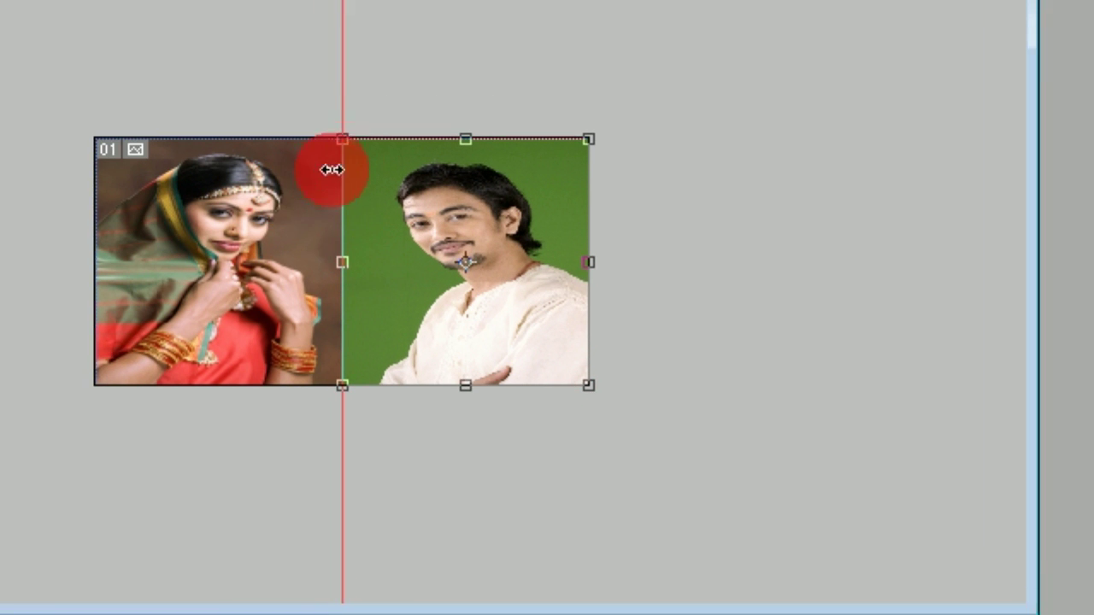
{"action": "left_click", "coordinate": [348, 234]}
{"action": "scroll", "coordinate": [461, 175], "scroll_direction": "up", "scroll_amount": 1}
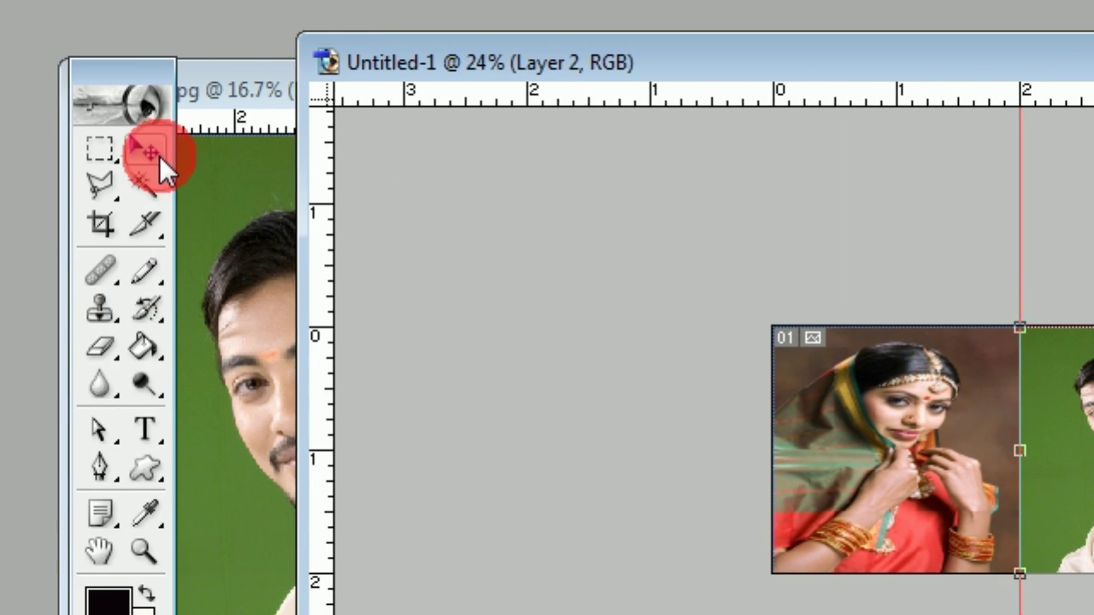
Apply the man's portrait resize and zoom out to see the whole canvas.
{"action": "left_click", "coordinate": [154, 154]}
{"action": "left_click", "coordinate": [805, 364]}
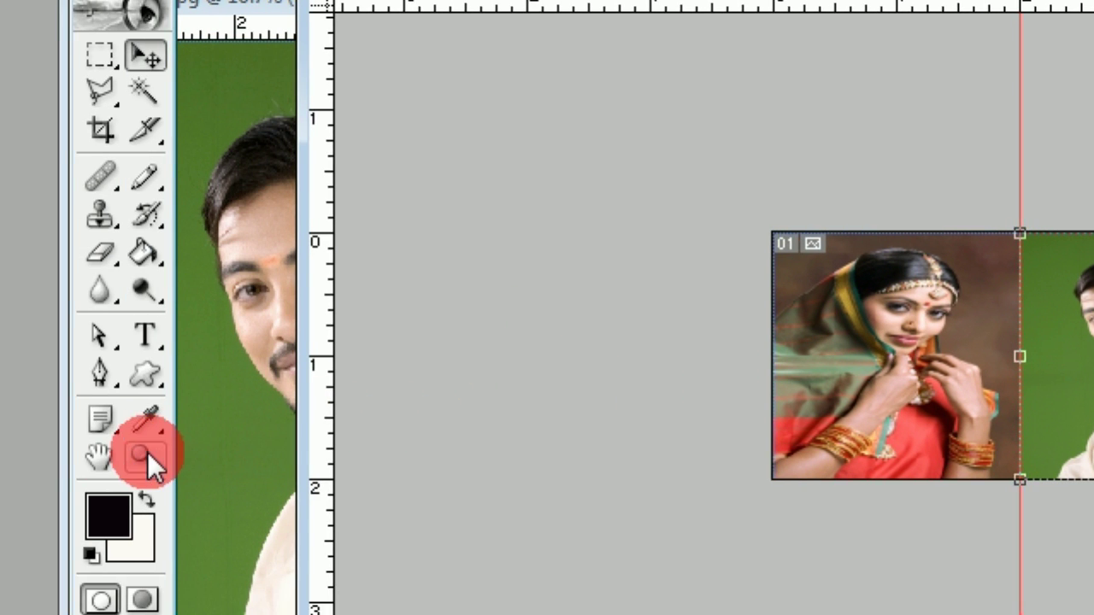
{"action": "left_click", "coordinate": [146, 457]}
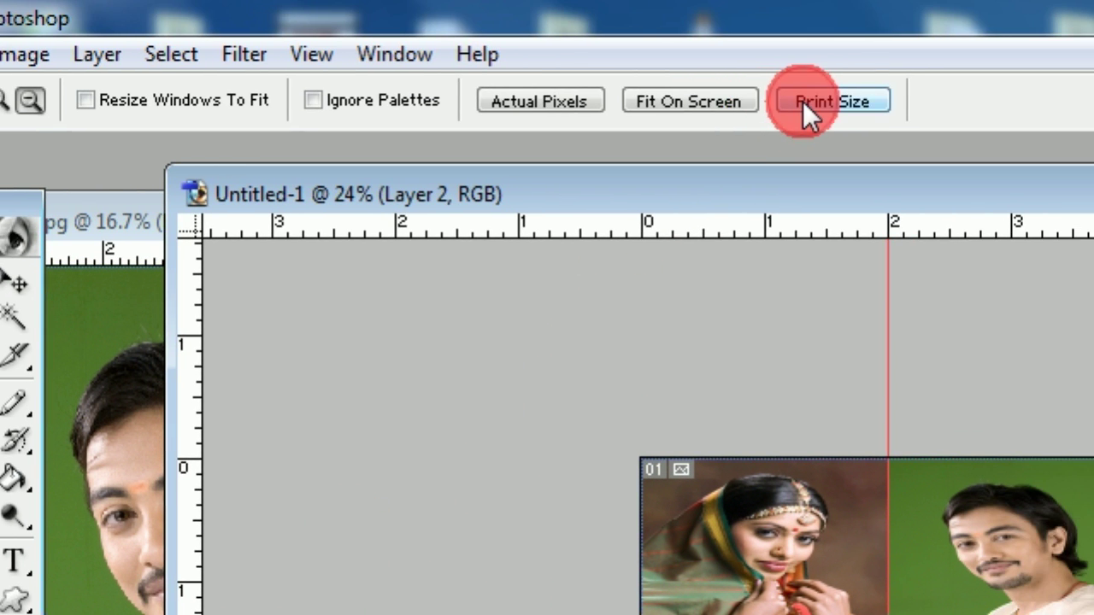
{"action": "left_click", "coordinate": [653, 101]}
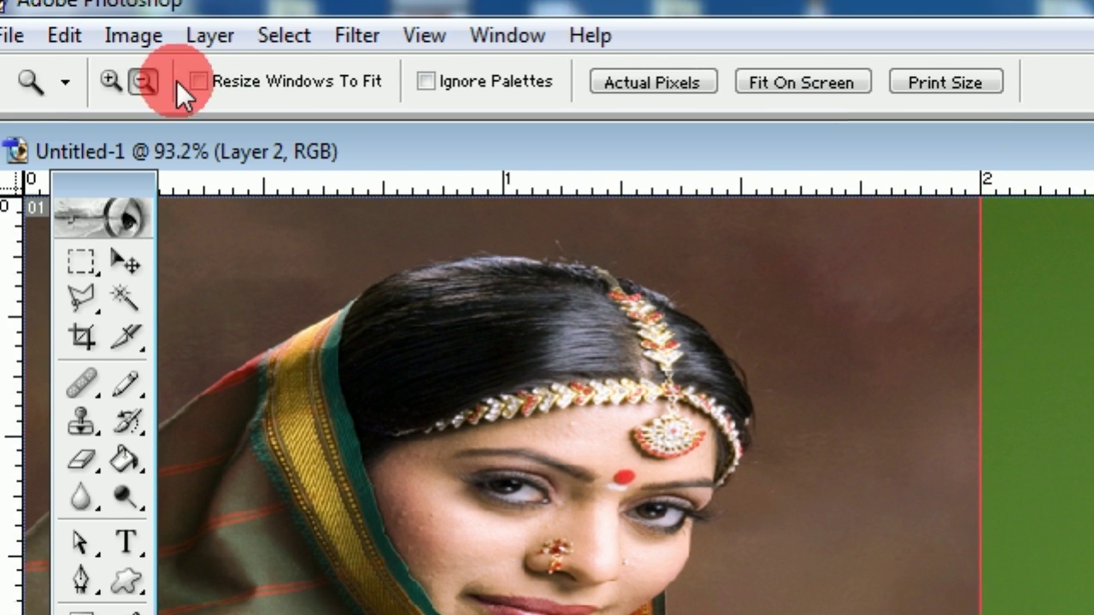
{"action": "left_click", "coordinate": [160, 104]}
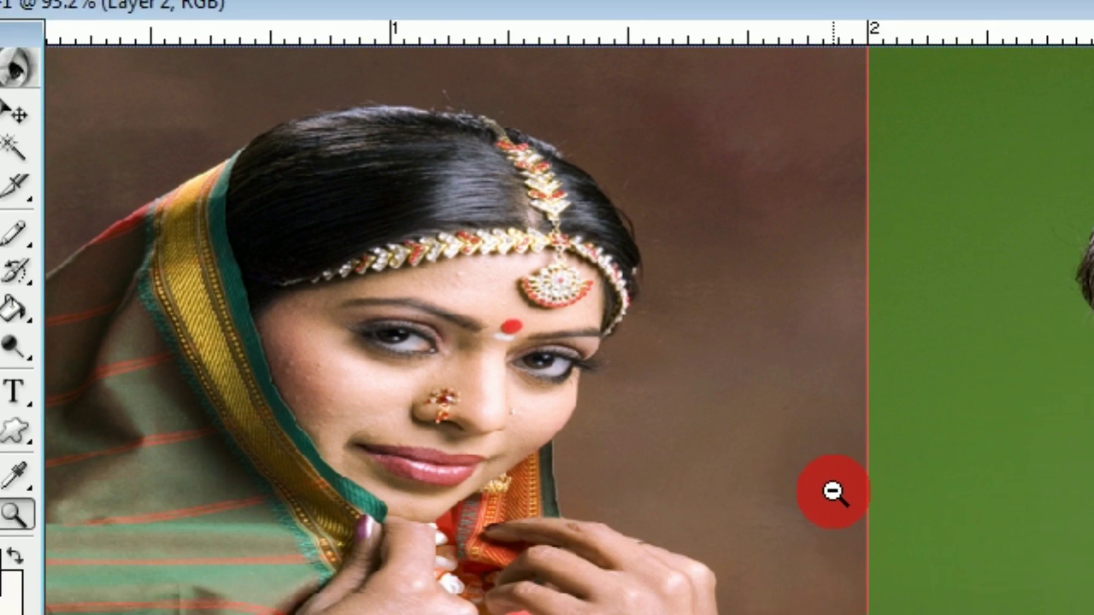
{"action": "left_click", "coordinate": [833, 493]}
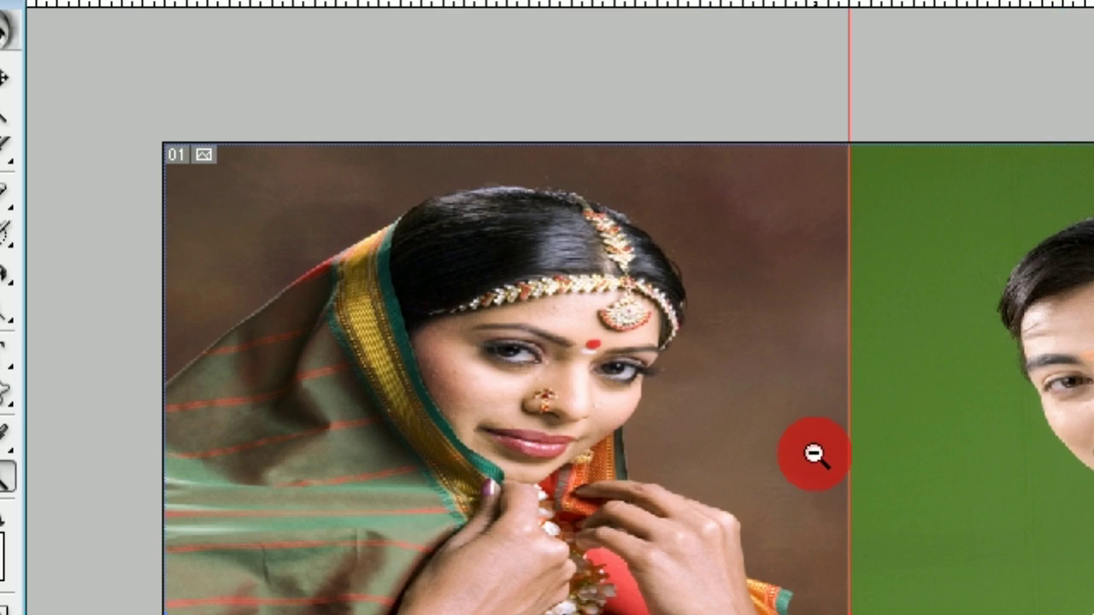
{"action": "left_click", "coordinate": [811, 445]}
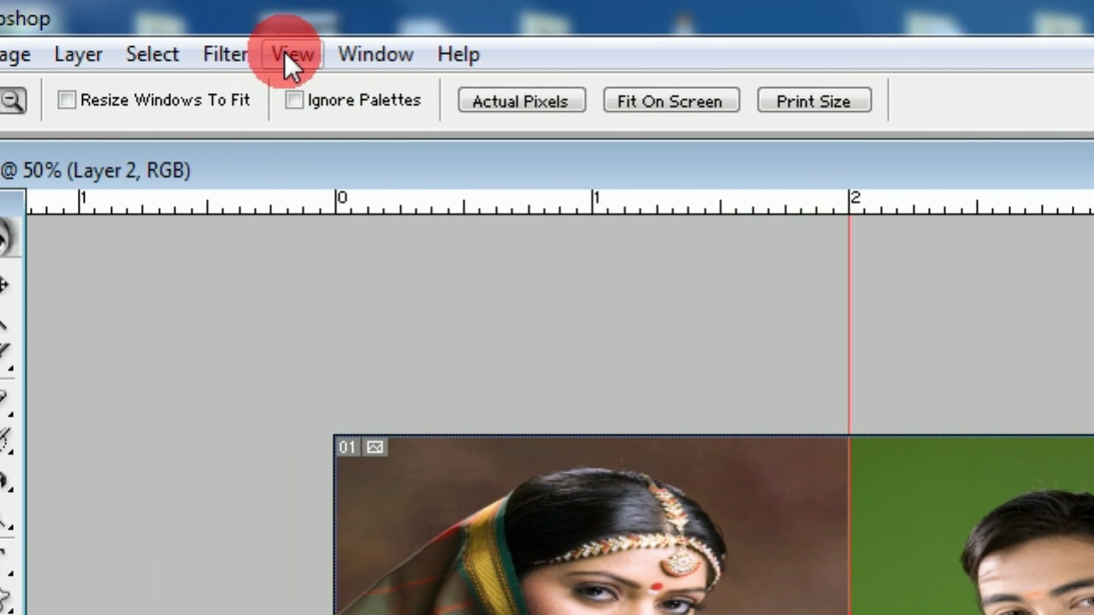
Clear the centre guide between the two portraits.
{"action": "left_click", "coordinate": [291, 56]}
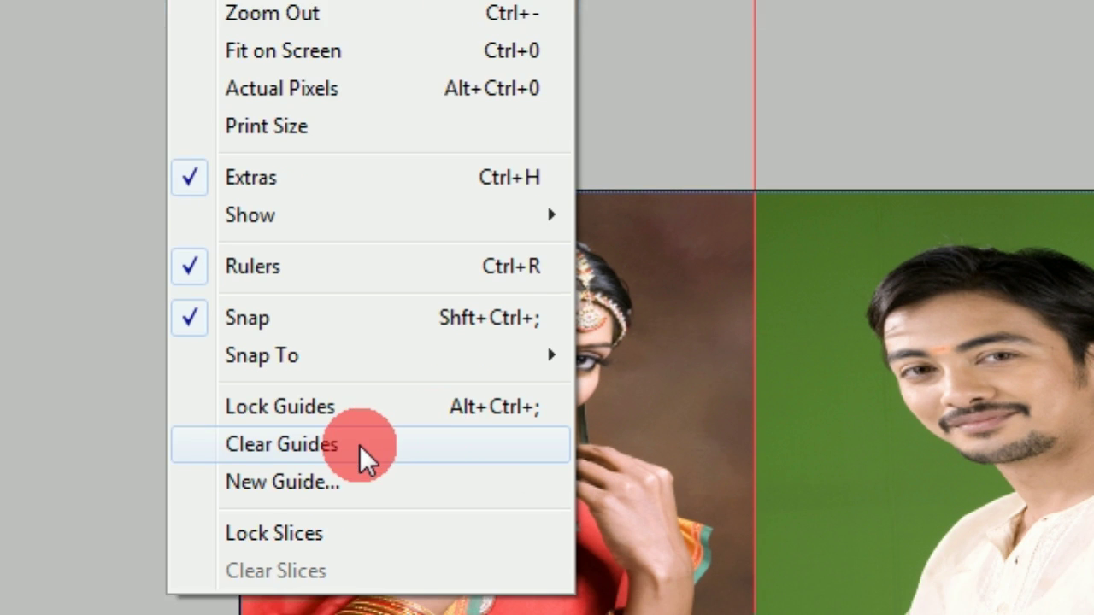
{"action": "left_click", "coordinate": [359, 595]}
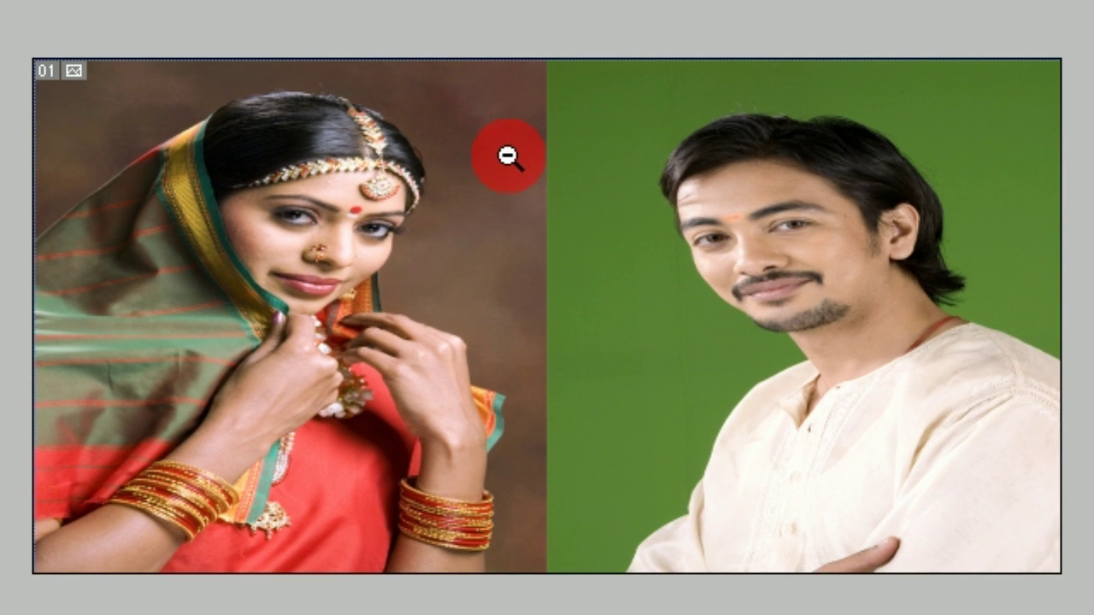
{"action": "left_click", "coordinate": [472, 253]}
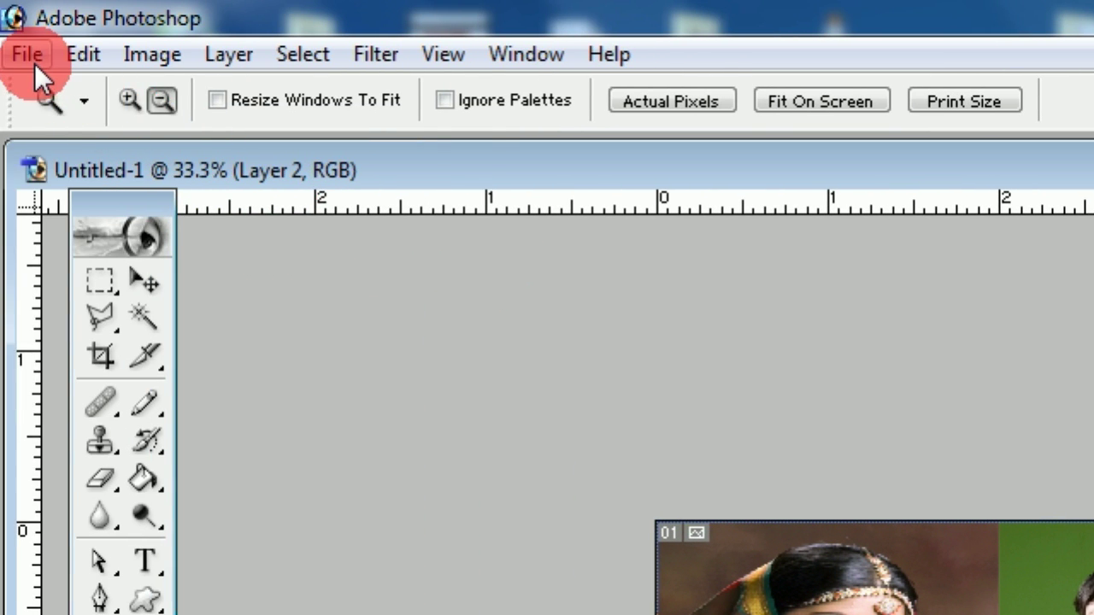
{"action": "left_click", "coordinate": [34, 63]}
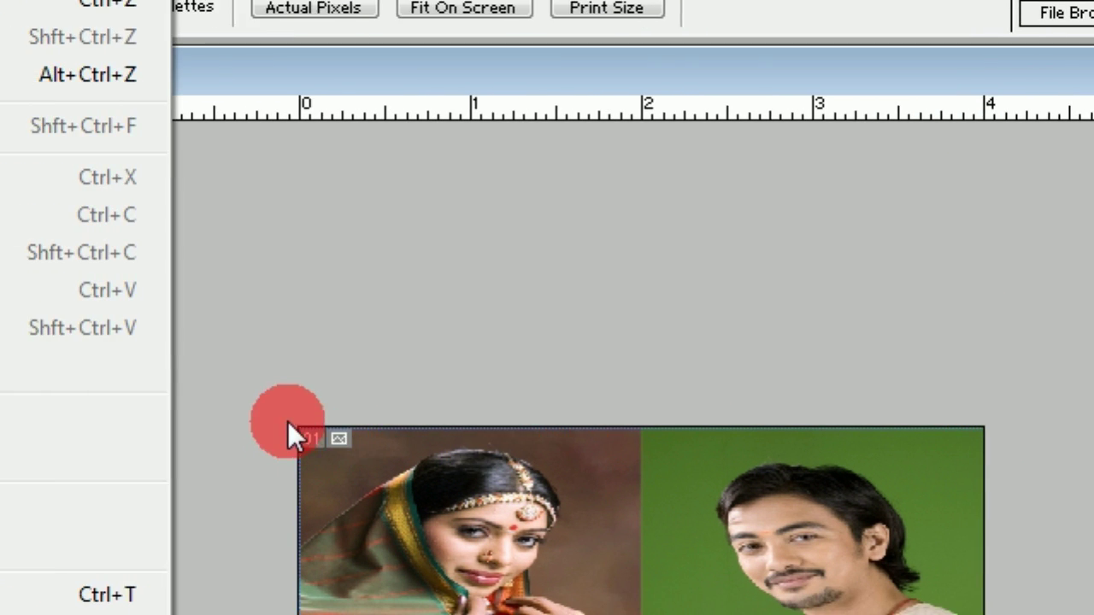
{"action": "mouse_move", "coordinate": [27, 54]}
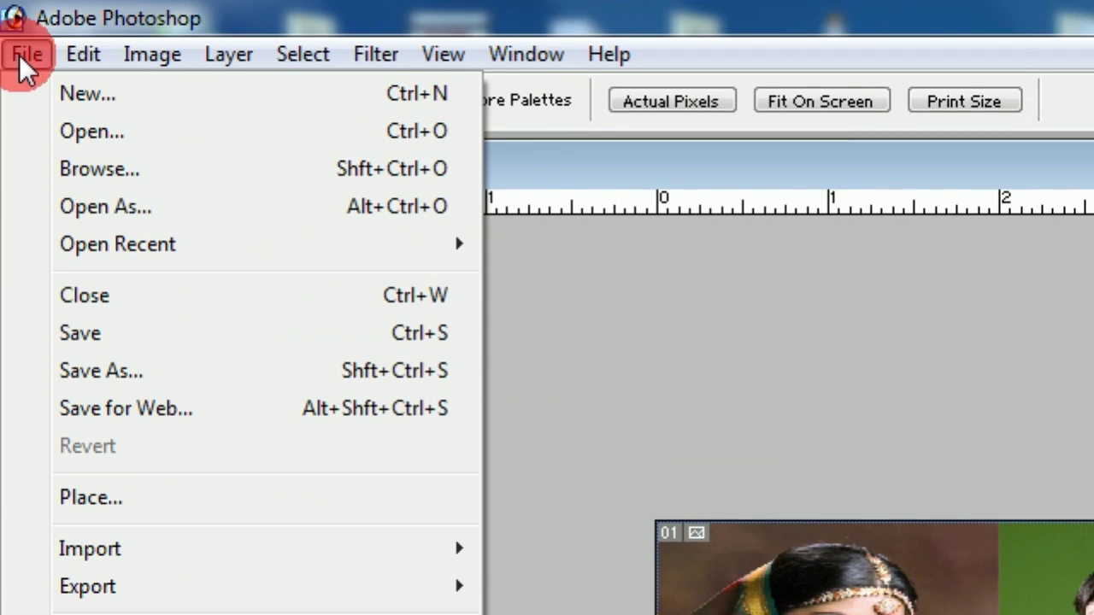
Save the canvas as 'final joint photo' in JPEG format at Maximum quality 12.
{"action": "left_click", "coordinate": [87, 373]}
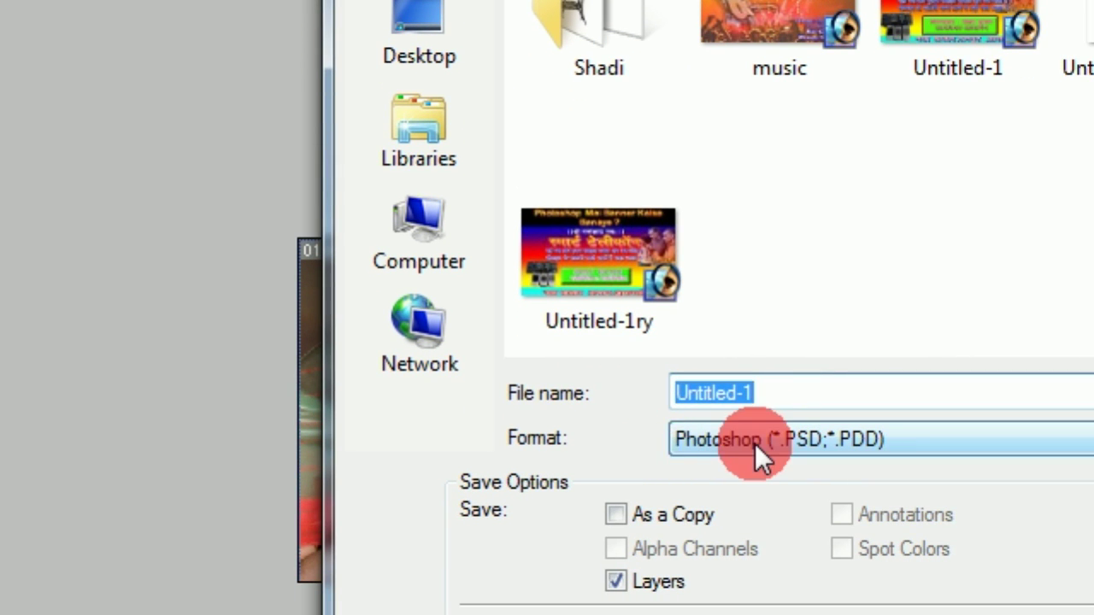
{"action": "left_click_drag", "start_coordinate": [776, 391], "coordinate": [647, 392]}
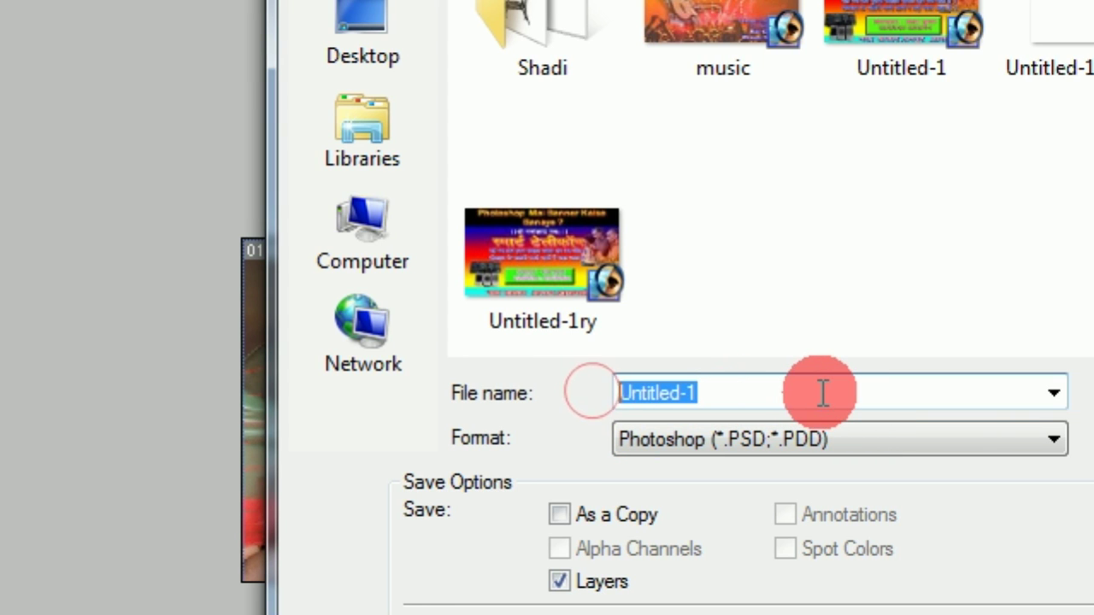
{"action": "type", "text": "fina"}
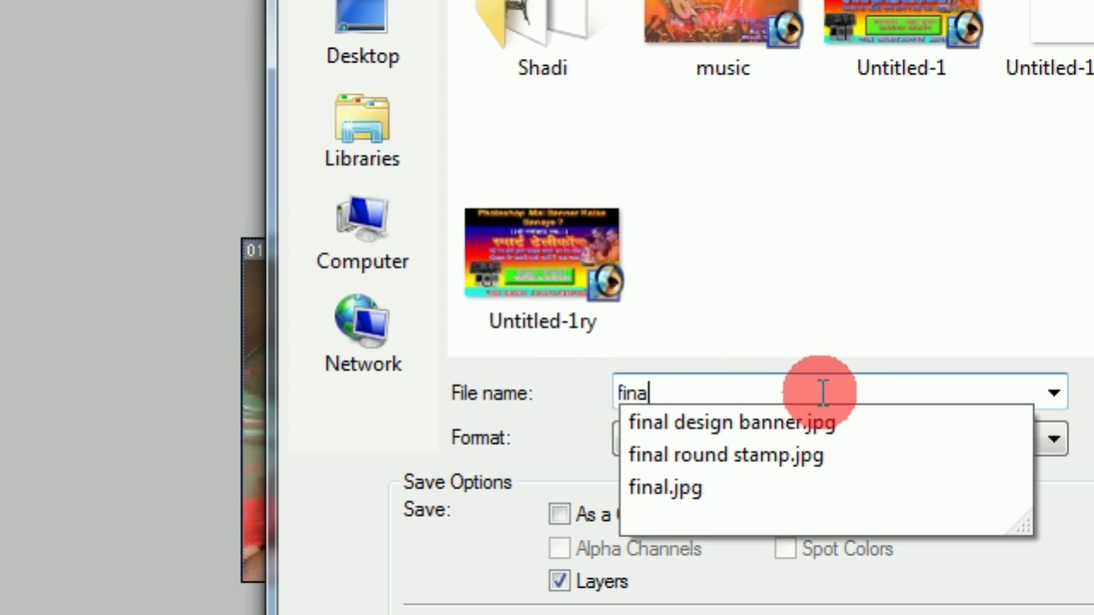
{"action": "type", "text": "l joint photo"}
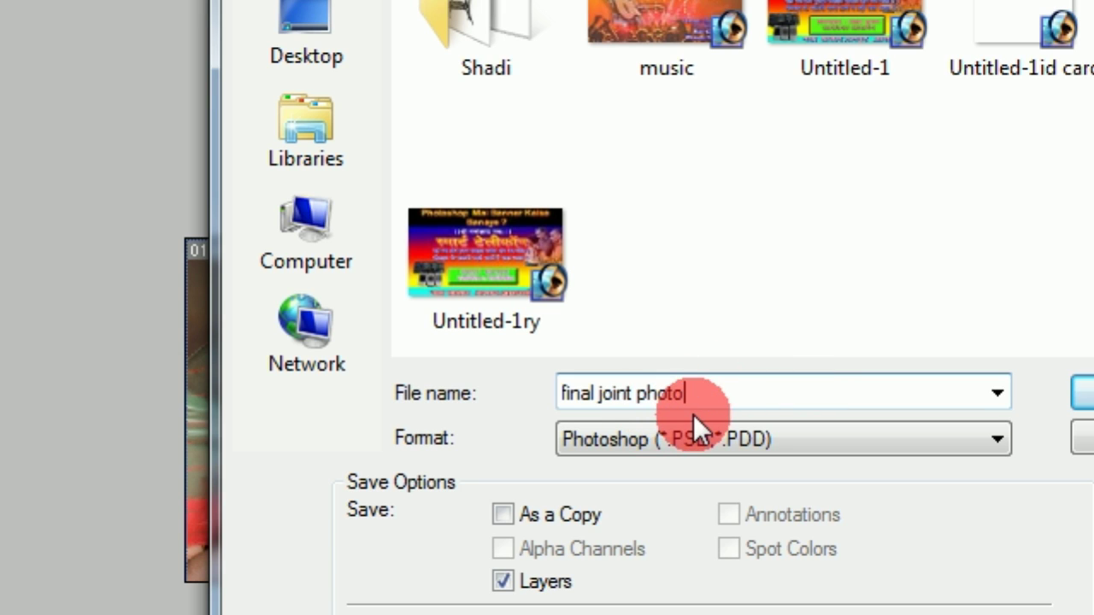
{"action": "left_click", "coordinate": [592, 447]}
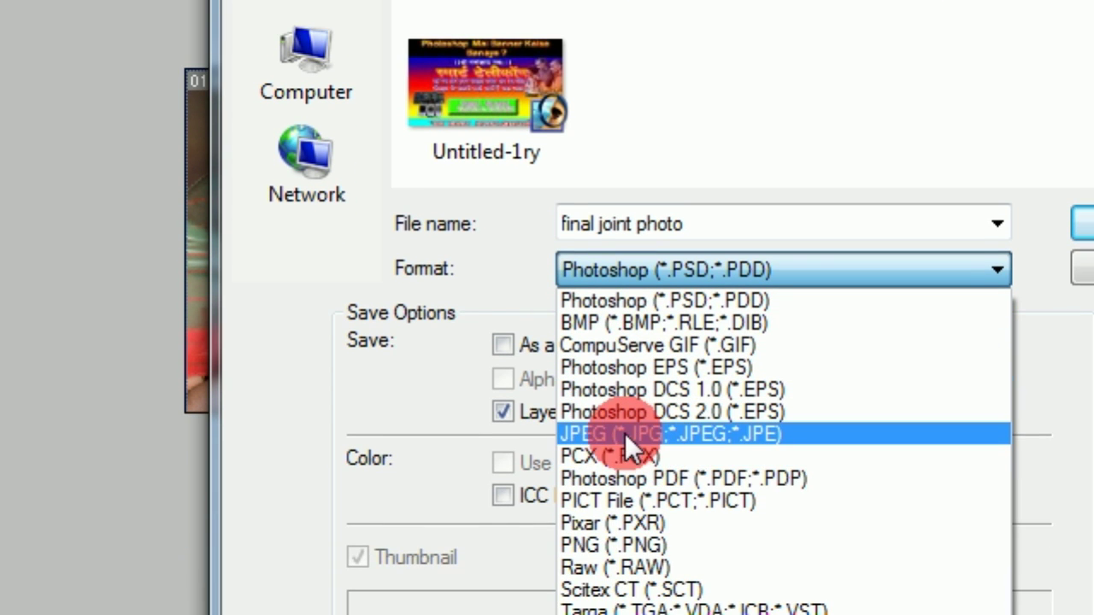
{"action": "left_click", "coordinate": [640, 433]}
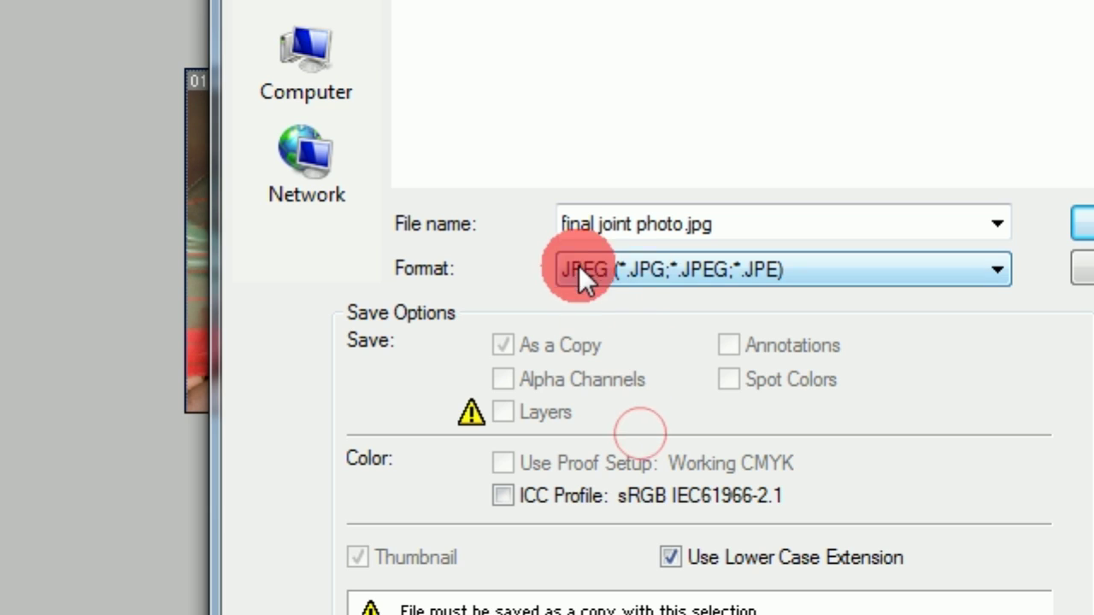
{"action": "left_click", "coordinate": [681, 240]}
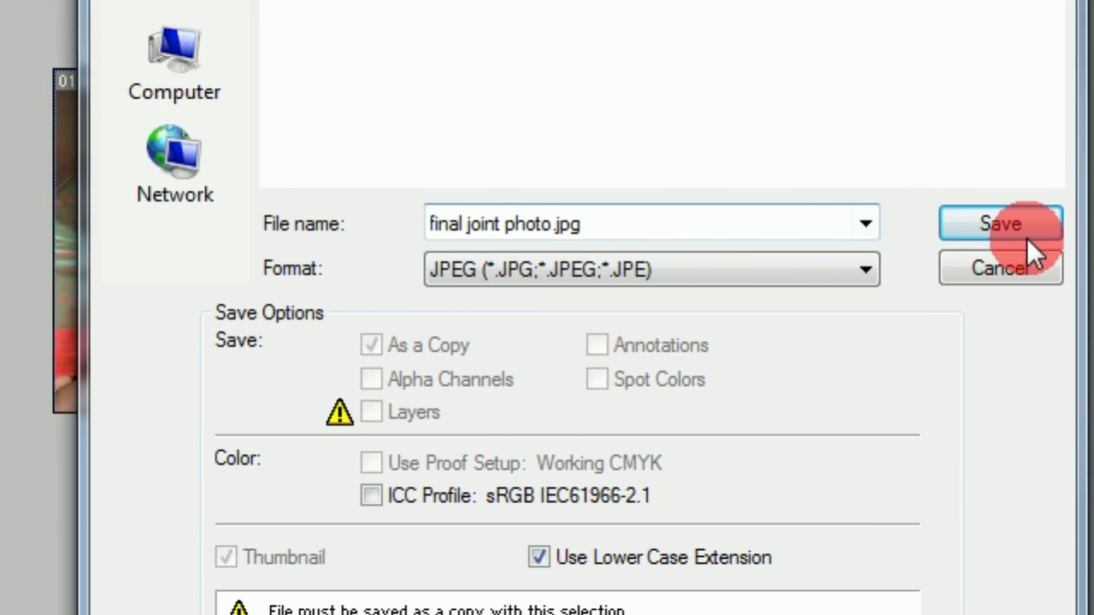
{"action": "left_click", "coordinate": [816, 228]}
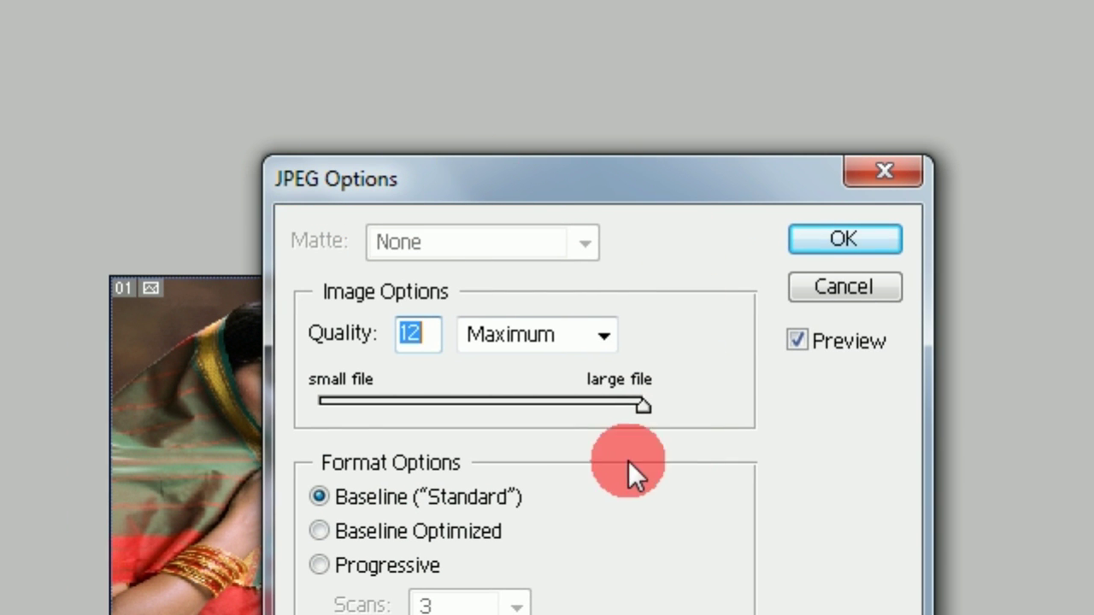
{"action": "left_click", "coordinate": [809, 228]}
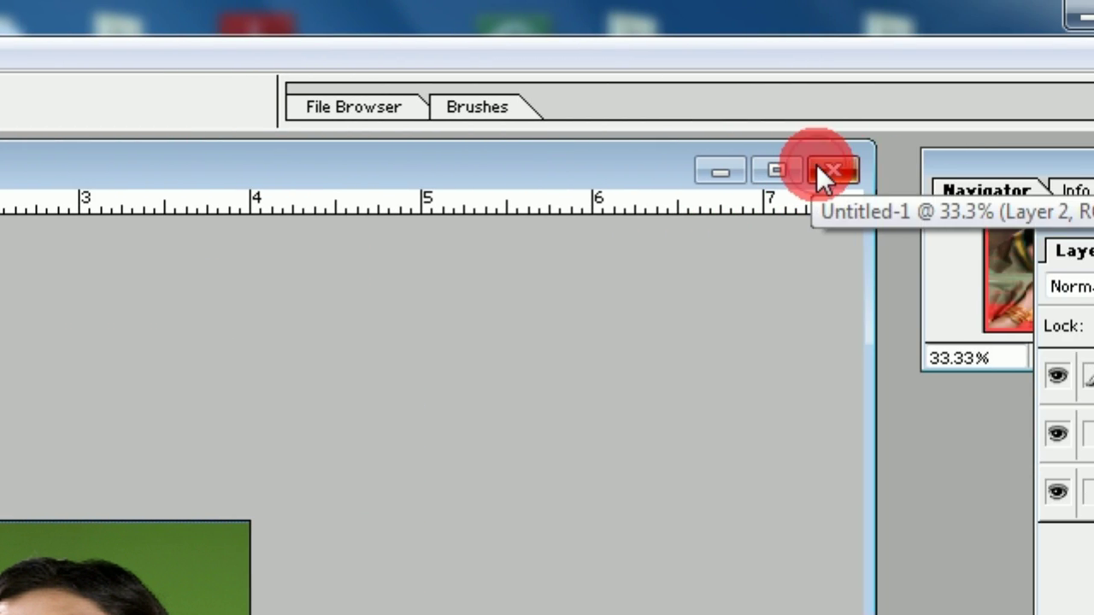
Close the composite and the man's photo without saving changes.
{"action": "left_click", "coordinate": [893, 169]}
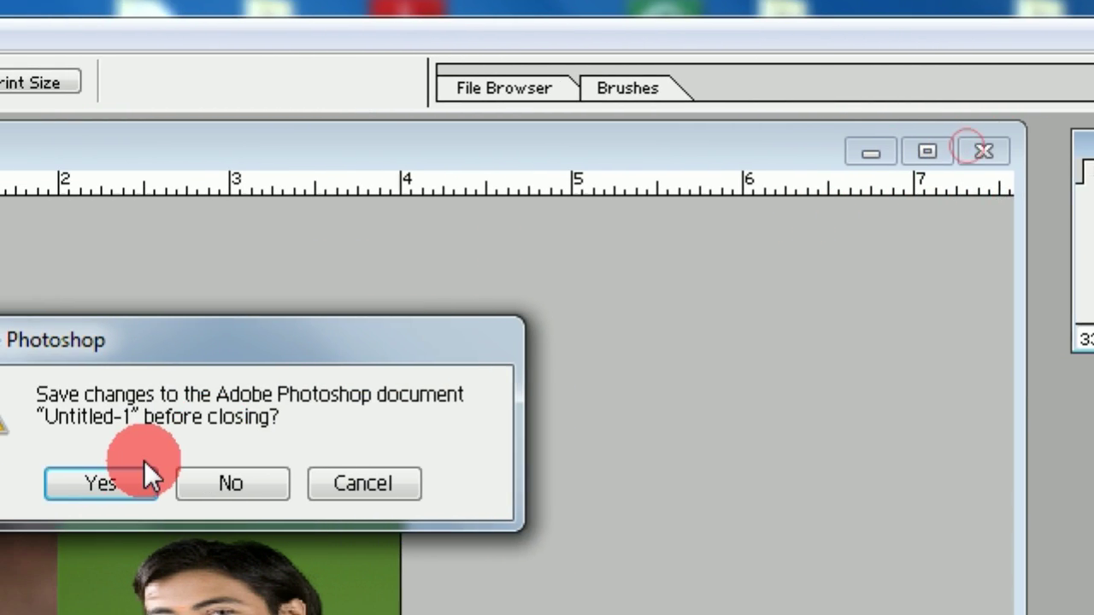
{"action": "left_click", "coordinate": [291, 446]}
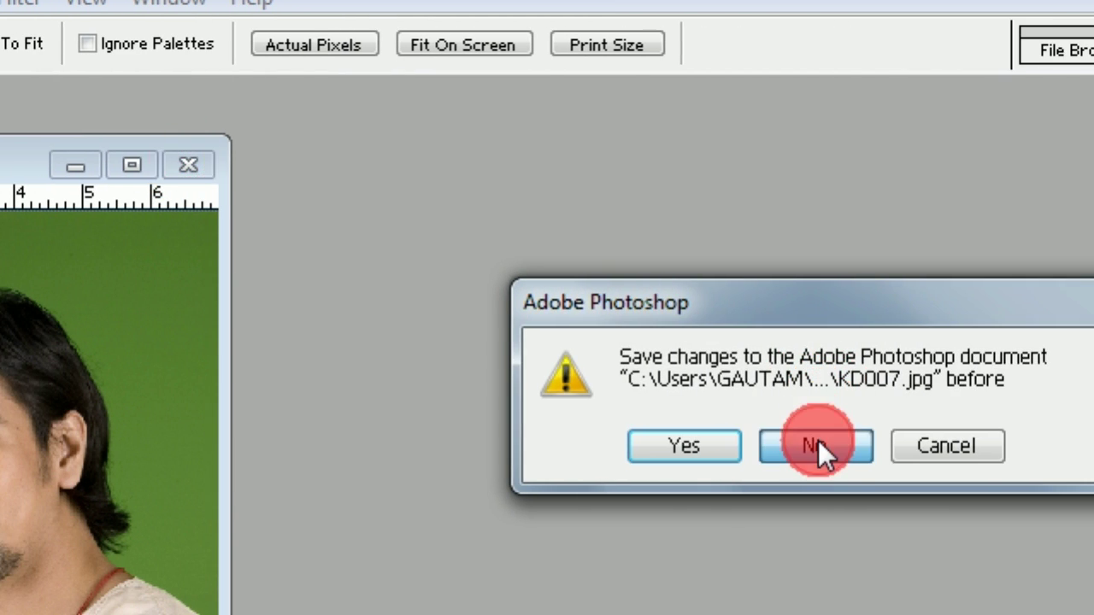
{"action": "left_click", "coordinate": [816, 444]}
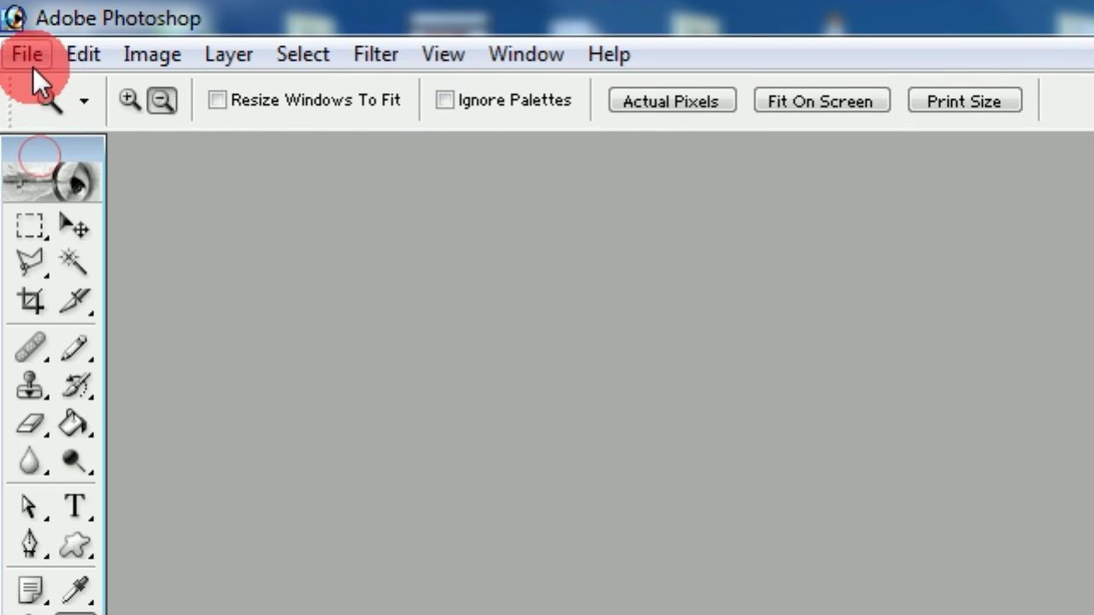
Reopen final joint photo.jpg from the modal photo folder.
{"action": "left_click", "coordinate": [31, 57]}
{"action": "left_click", "coordinate": [94, 134]}
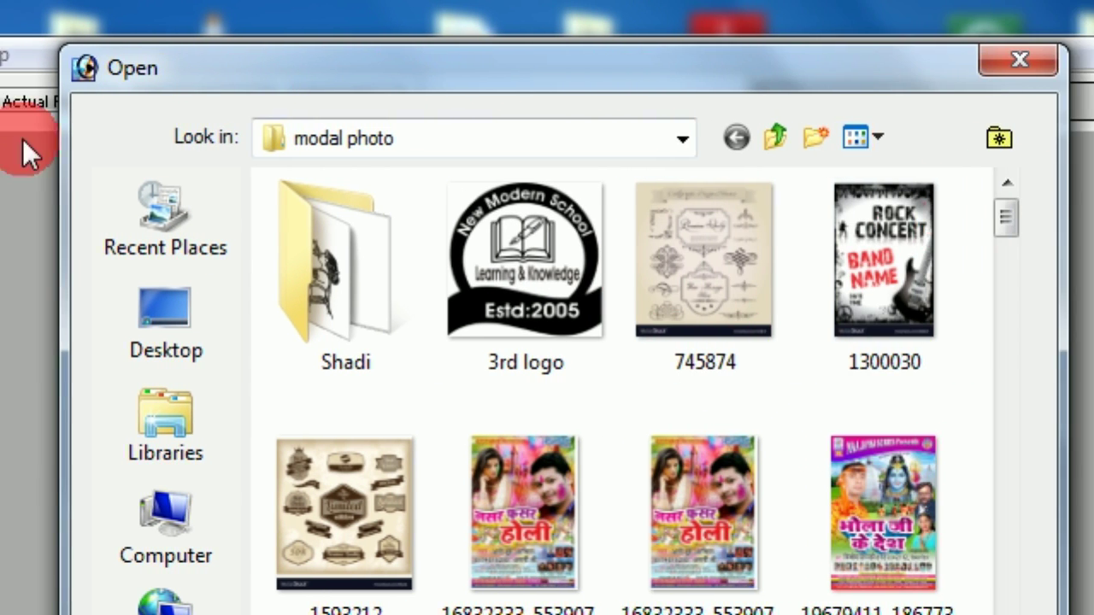
{"action": "mouse_move", "coordinate": [803, 218]}
{"action": "left_mouse_down"}
{"action": "mouse_move", "coordinate": [794, 382]}
{"action": "mouse_move", "coordinate": [791, 341]}
{"action": "left_mouse_up"}
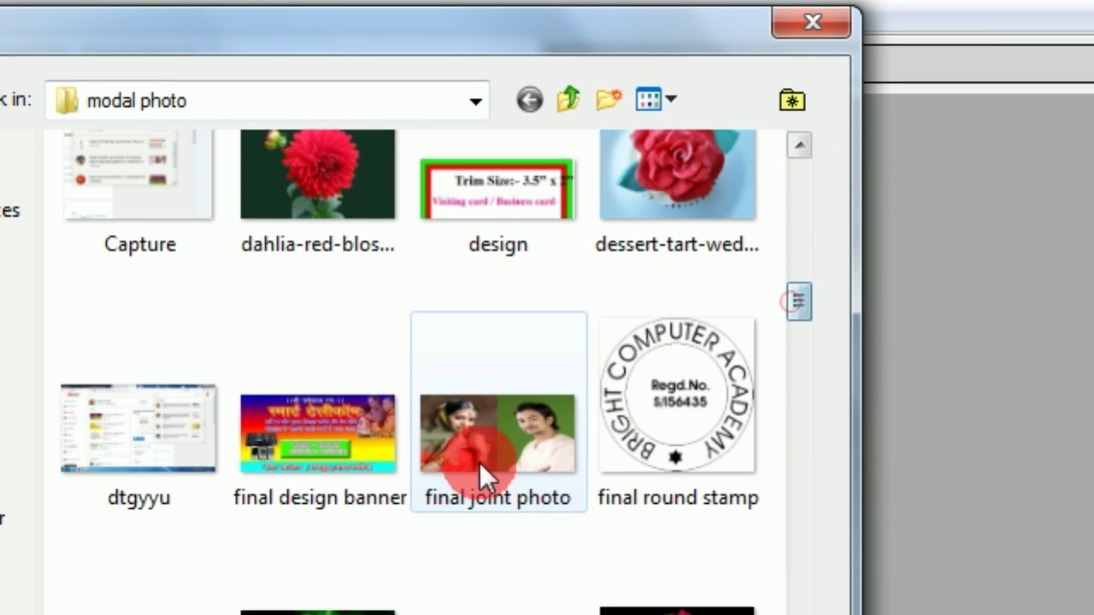
{"action": "left_click", "coordinate": [487, 510]}
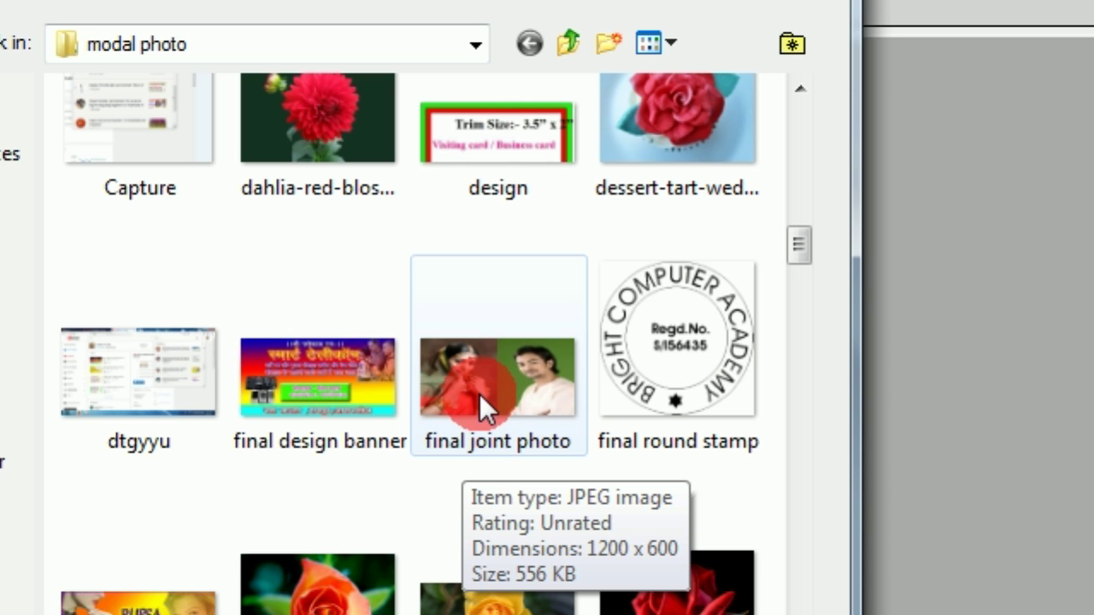
{"action": "left_click", "coordinate": [479, 398]}
{"action": "left_click", "coordinate": [722, 509]}
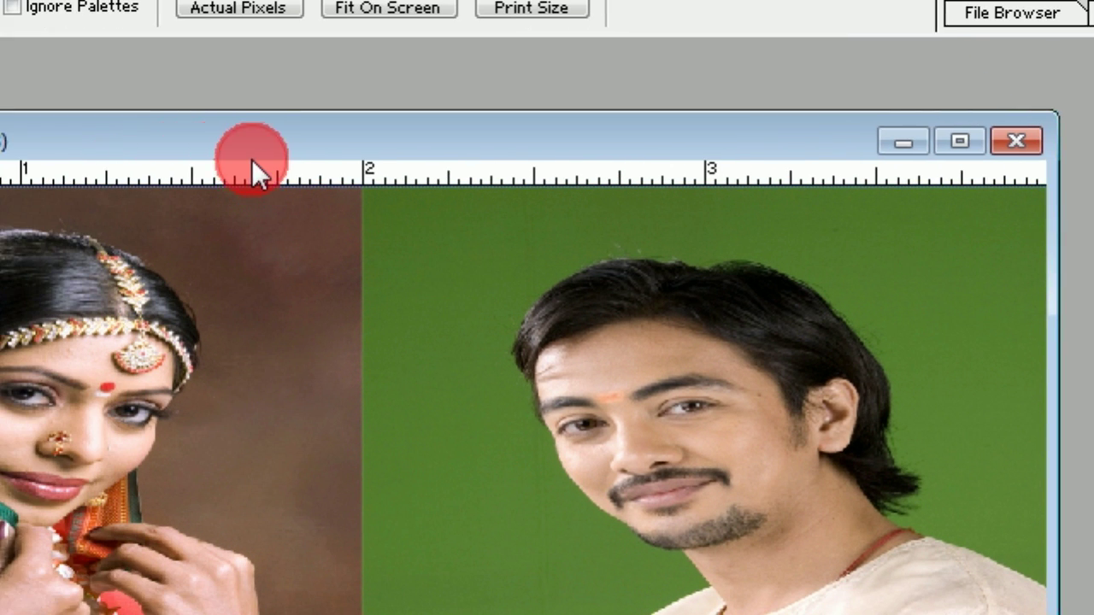
Move and shrink the photo's window, then view it fit-to-screen and at print size.
{"action": "left_click_drag", "start_coordinate": [251, 159], "coordinate": [478, 148]}
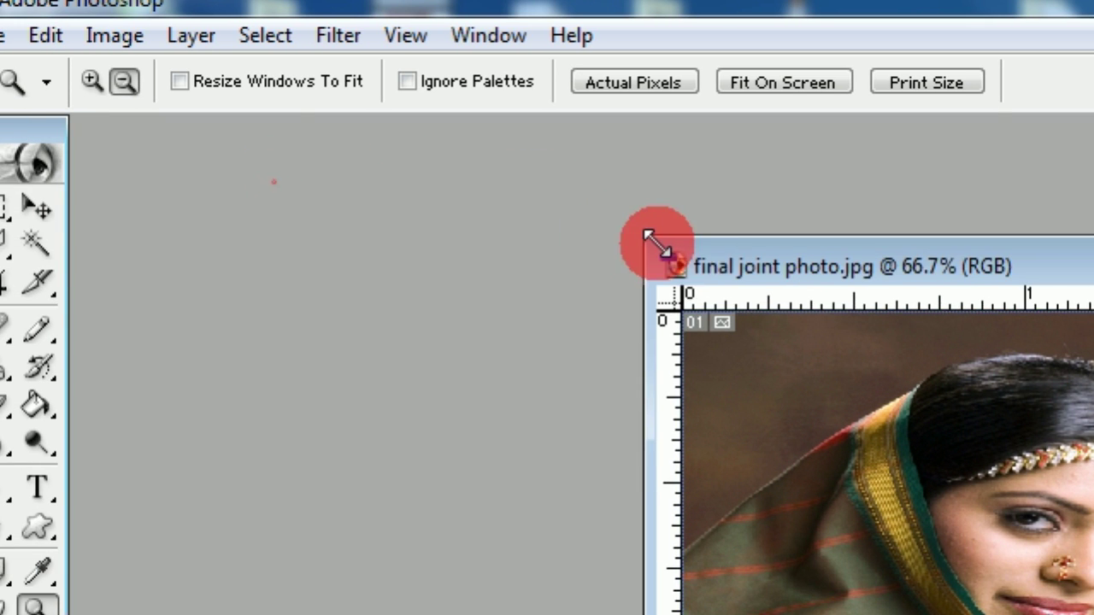
{"action": "left_click_drag", "start_coordinate": [267, 177], "coordinate": [740, 288]}
{"action": "left_click", "coordinate": [787, 103]}
{"action": "left_click", "coordinate": [912, 101]}
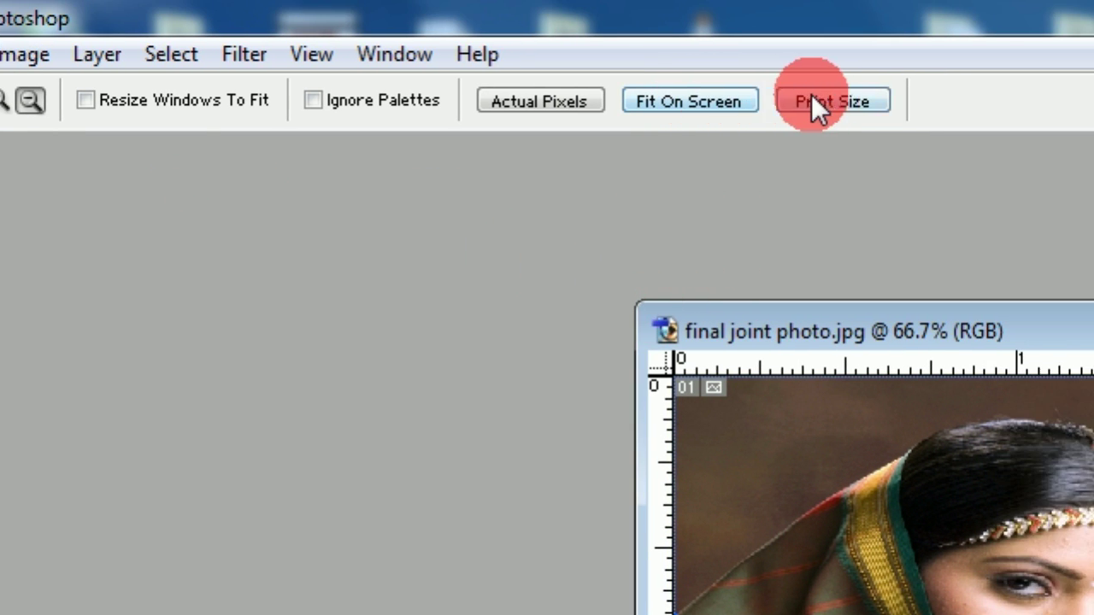